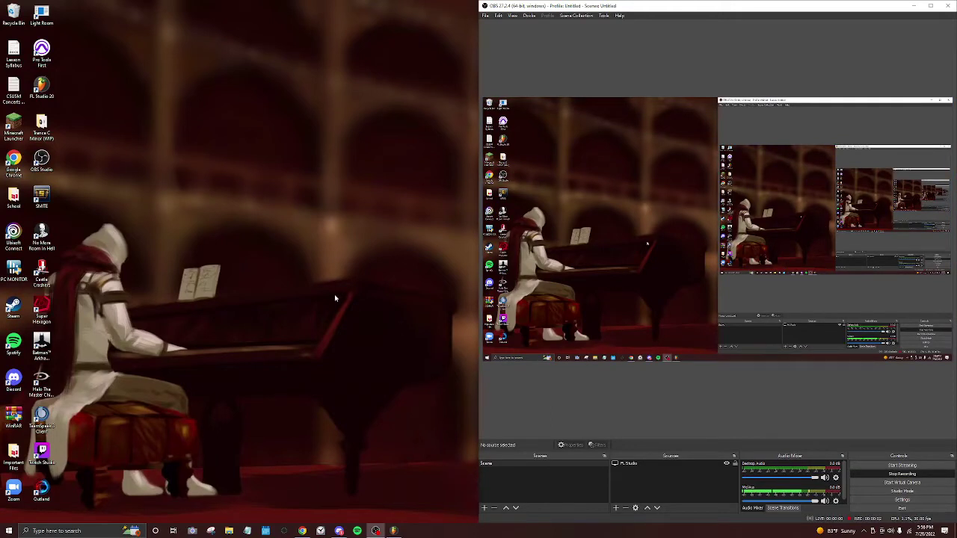
Minimize OBS, switch to FL Studio and look over the whole playlist arrangement.
{"action": "left_click", "coordinate": [912, 6]}
{"action": "left_click", "coordinate": [397, 530]}
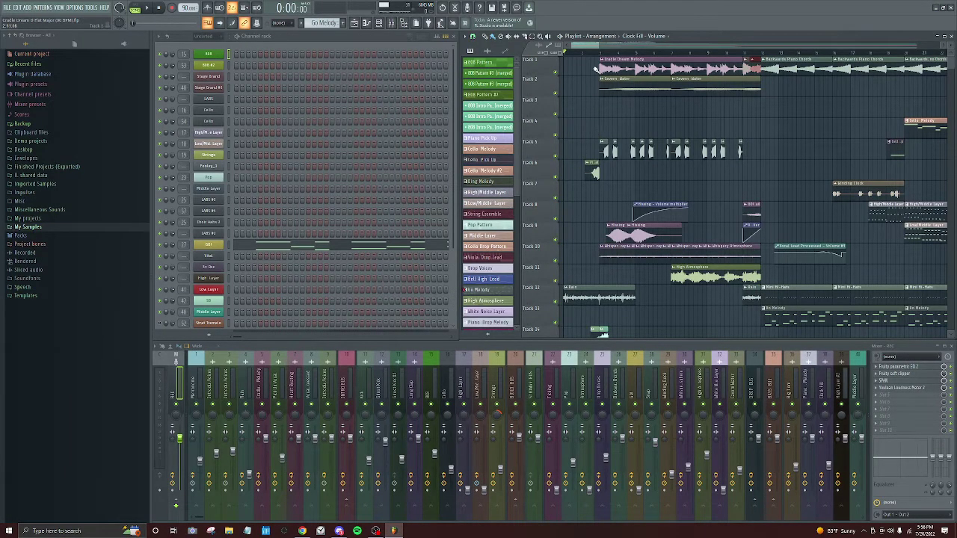
{"action": "scroll", "coordinate": [591, 46], "scroll_direction": "down", "scroll_amount": 8}
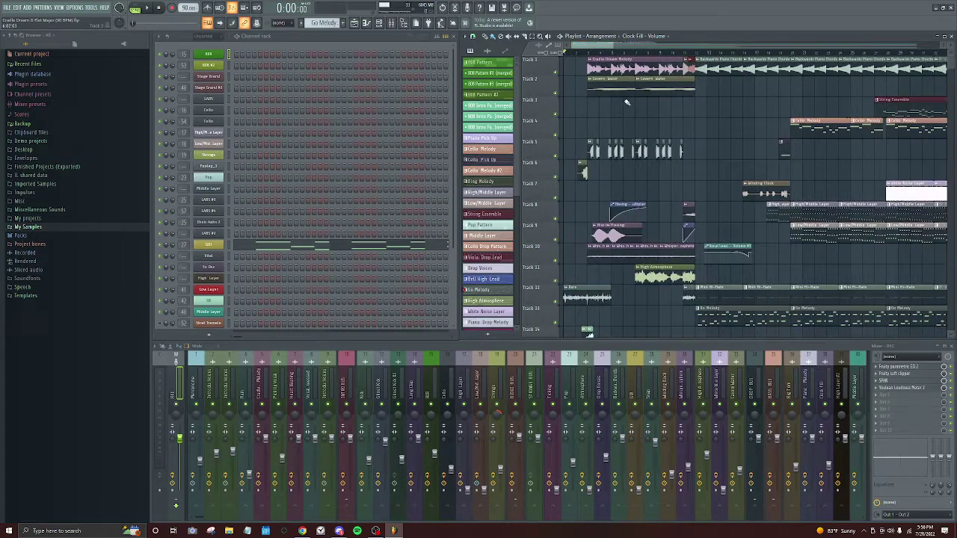
{"action": "scroll", "coordinate": [569, 54], "scroll_direction": "up", "scroll_amount": 8}
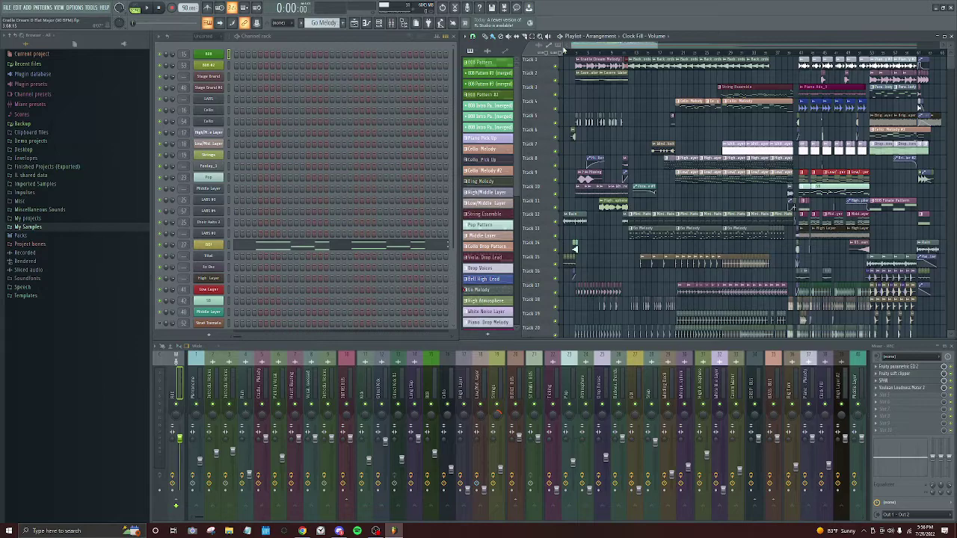
{"action": "scroll", "coordinate": [579, 57], "scroll_direction": "down", "scroll_amount": 3}
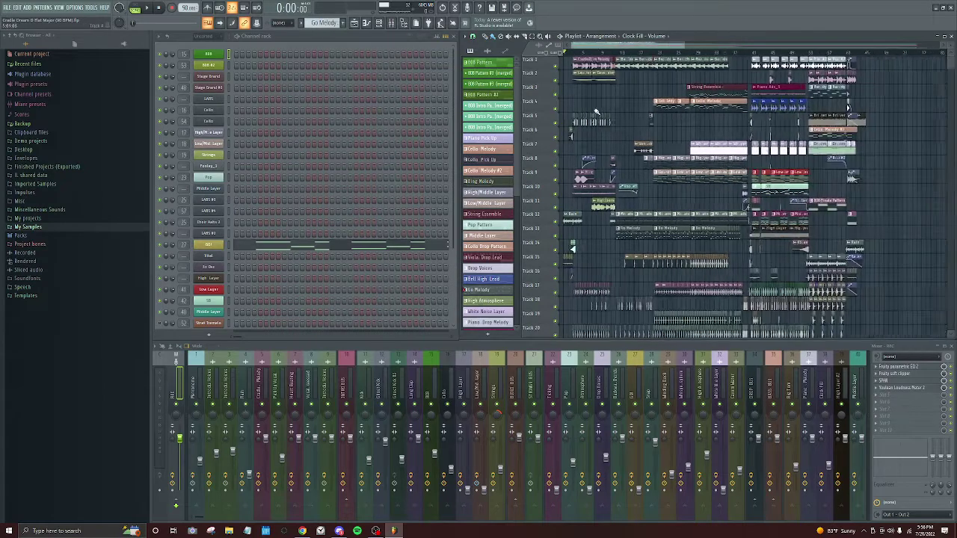
{"action": "mouse_move", "coordinate": [585, 53]}
{"action": "left_mouse_down"}
{"action": "mouse_move", "coordinate": [573, 55]}
{"action": "mouse_move", "coordinate": [634, 147]}
{"action": "left_mouse_up"}
{"action": "mouse_move", "coordinate": [741, 52]}
{"action": "left_mouse_down"}
{"action": "mouse_move", "coordinate": [567, 124]}
{"action": "mouse_move", "coordinate": [564, 112]}
{"action": "left_mouse_up"}
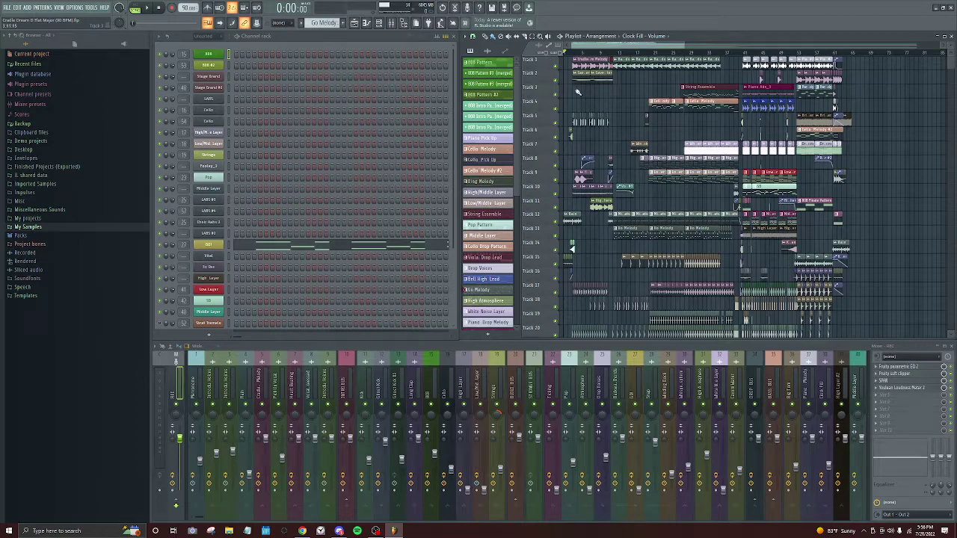
{"action": "scroll", "coordinate": [577, 92], "scroll_direction": "up", "scroll_amount": 5}
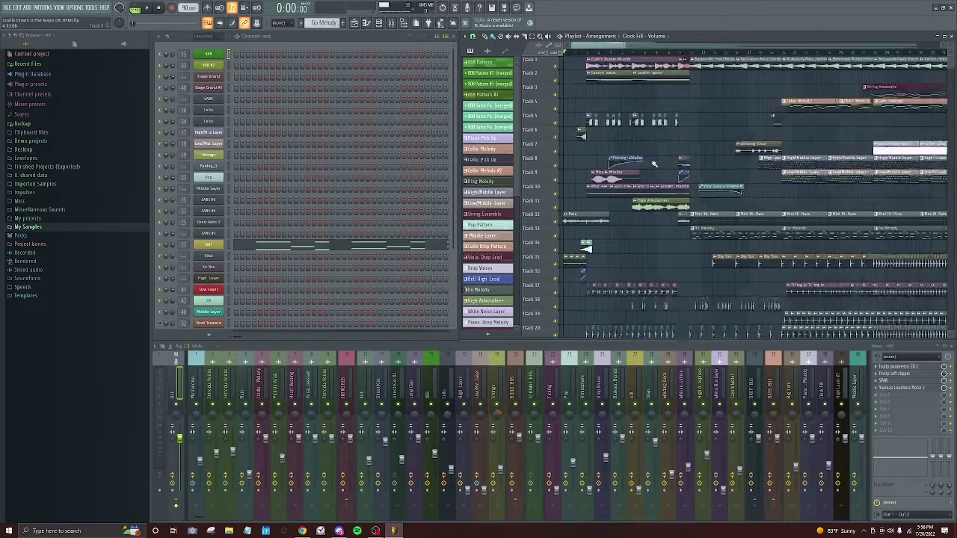
{"action": "scroll", "coordinate": [654, 164], "scroll_direction": "down", "scroll_amount": 5}
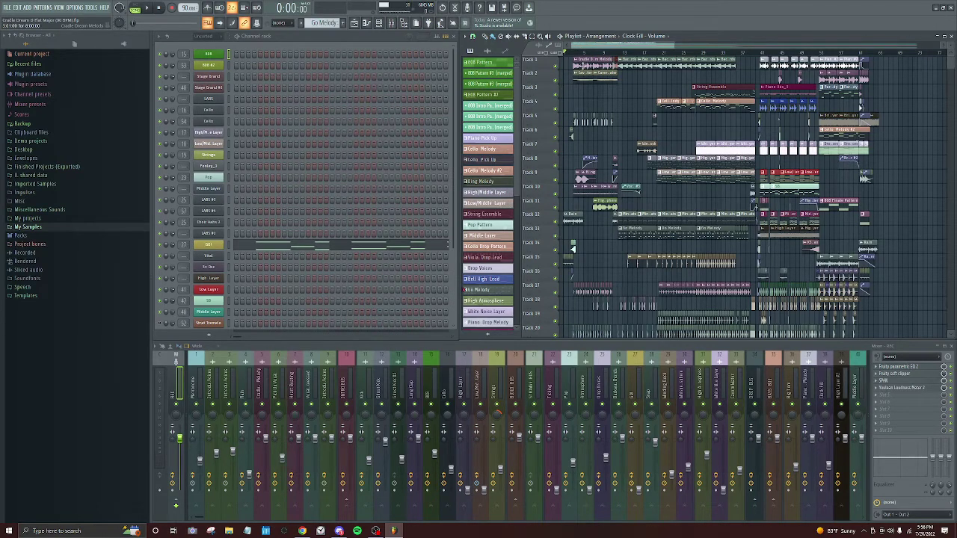
Play the song from the start and view the master track's Fruity parametric EQ 2, closing it after inspection.
{"action": "key", "text": "space"}
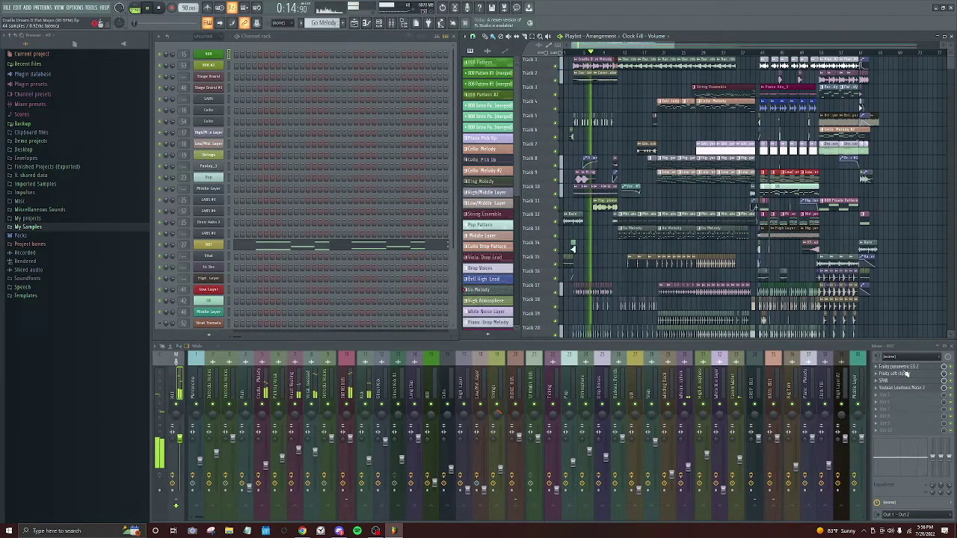
{"action": "left_click", "coordinate": [897, 367]}
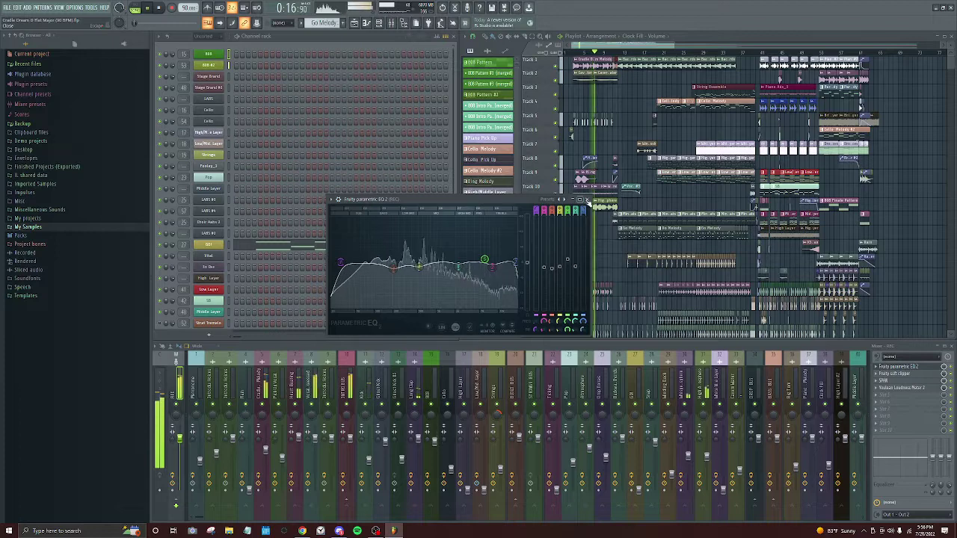
{"action": "left_click", "coordinate": [587, 199]}
Try a second Fruity parametric EQ 2 in the master track's fifth effect slot.
{"action": "left_click", "coordinate": [884, 400]}
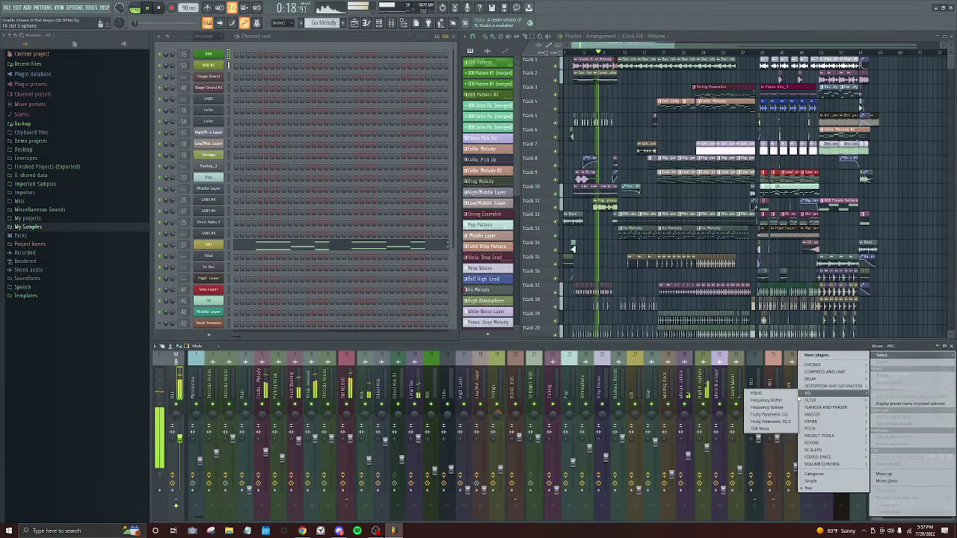
{"action": "left_click", "coordinate": [770, 422]}
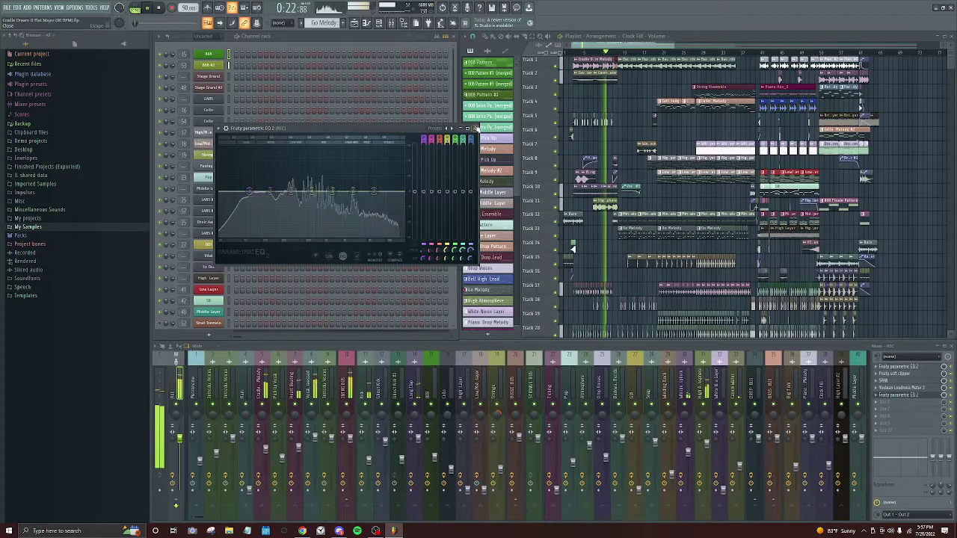
{"action": "left_click", "coordinate": [474, 128]}
{"action": "left_click", "coordinate": [883, 397]}
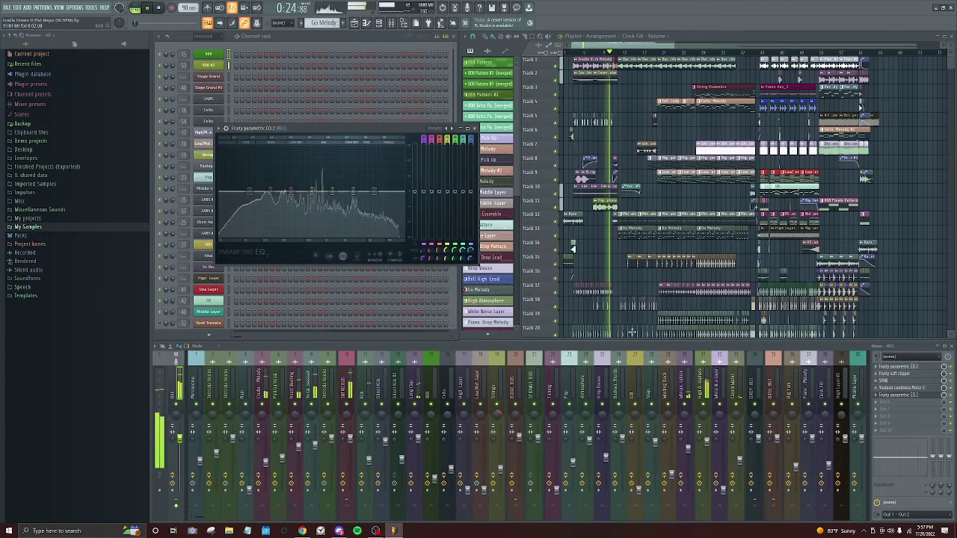
{"action": "left_click", "coordinate": [475, 128]}
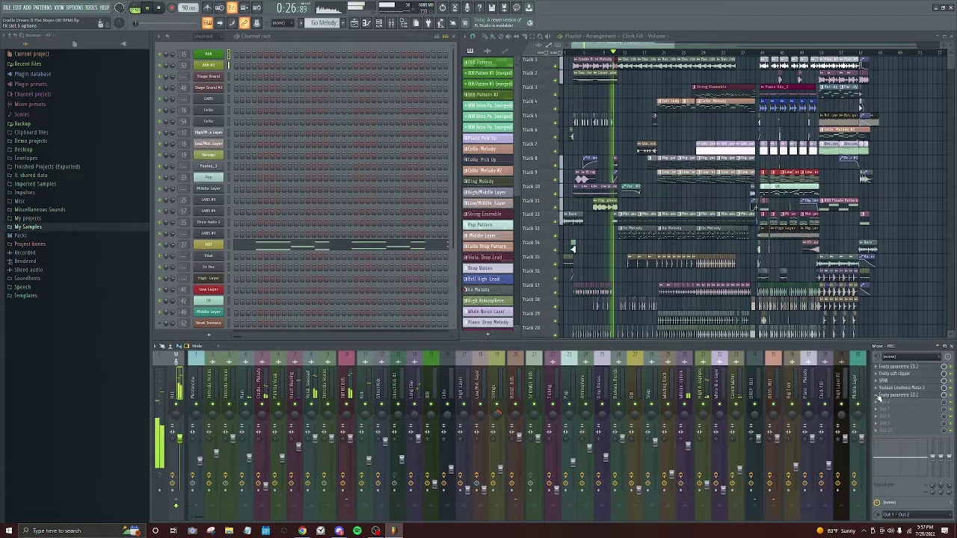
Stop playback and examine the intro clips in the playlist, including the rain, introduction voices and humming tracks.
{"action": "scroll", "coordinate": [560, 238], "scroll_direction": "up", "scroll_amount": 3}
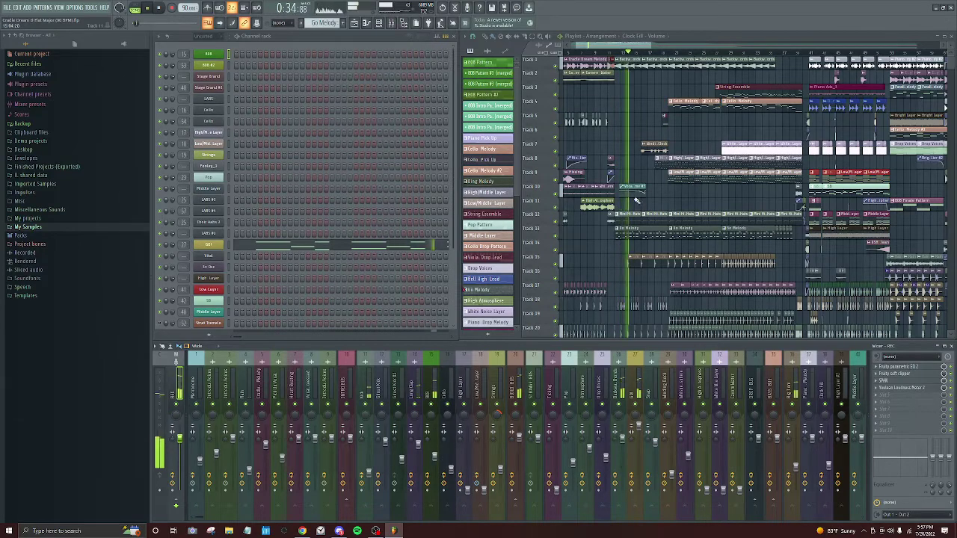
{"action": "scroll", "coordinate": [627, 194], "scroll_direction": "down", "scroll_amount": 3}
{"action": "key", "text": "space"}
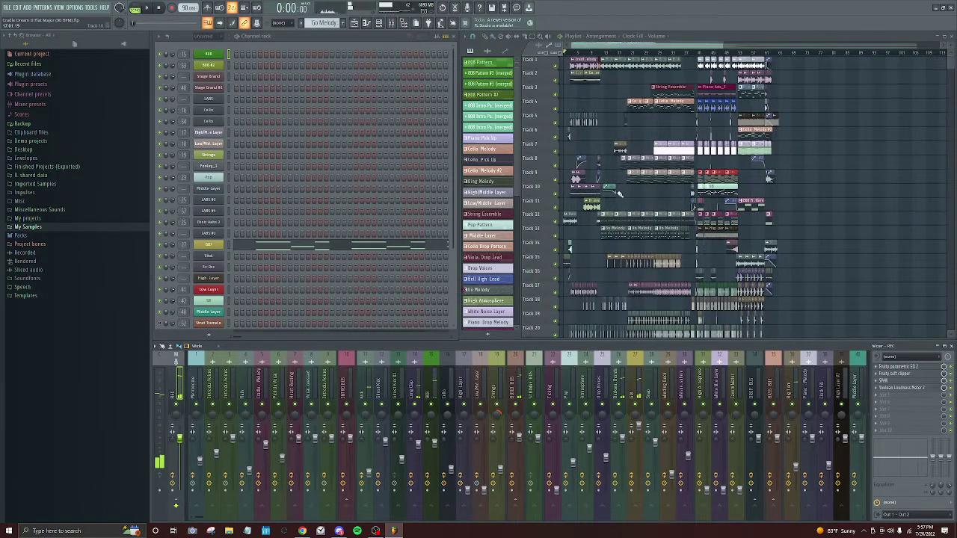
{"action": "scroll", "coordinate": [617, 194], "scroll_direction": "down", "scroll_amount": 3}
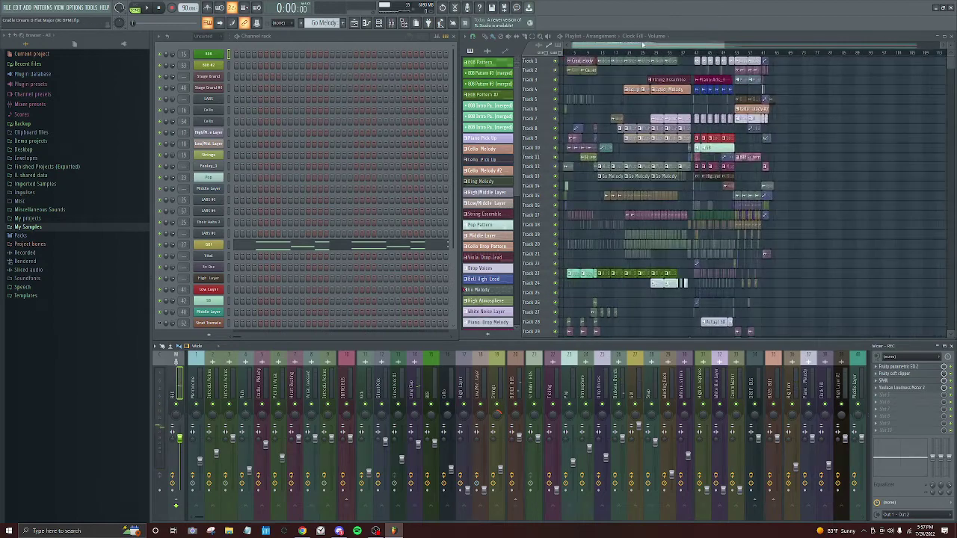
{"action": "left_click_drag", "start_coordinate": [642, 44], "coordinate": [557, 54]}
{"action": "scroll", "coordinate": [560, 72], "scroll_direction": "up", "scroll_amount": 7}
{"action": "scroll", "coordinate": [574, 145], "scroll_direction": "up", "scroll_amount": 3}
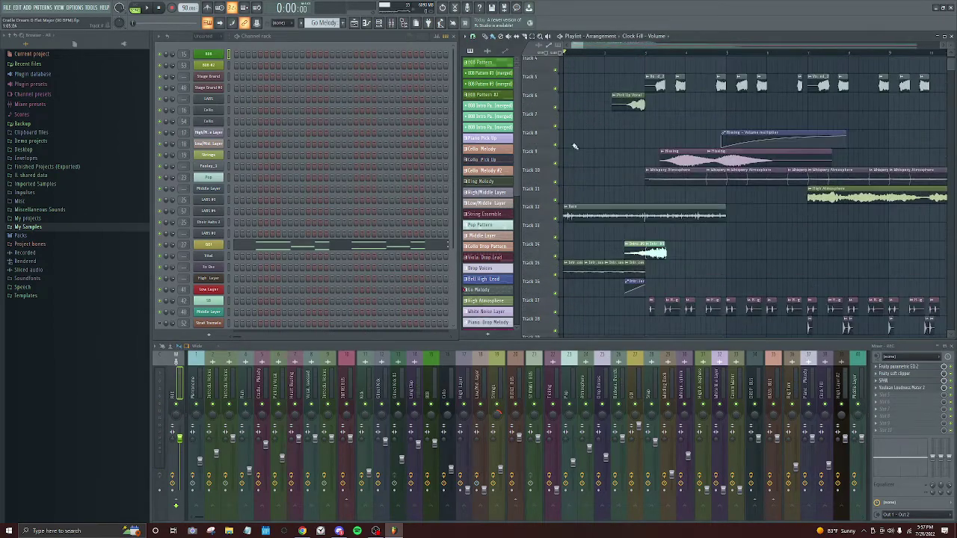
{"action": "scroll", "coordinate": [580, 147], "scroll_direction": "up", "scroll_amount": 4}
{"action": "scroll", "coordinate": [624, 153], "scroll_direction": "down", "scroll_amount": 3}
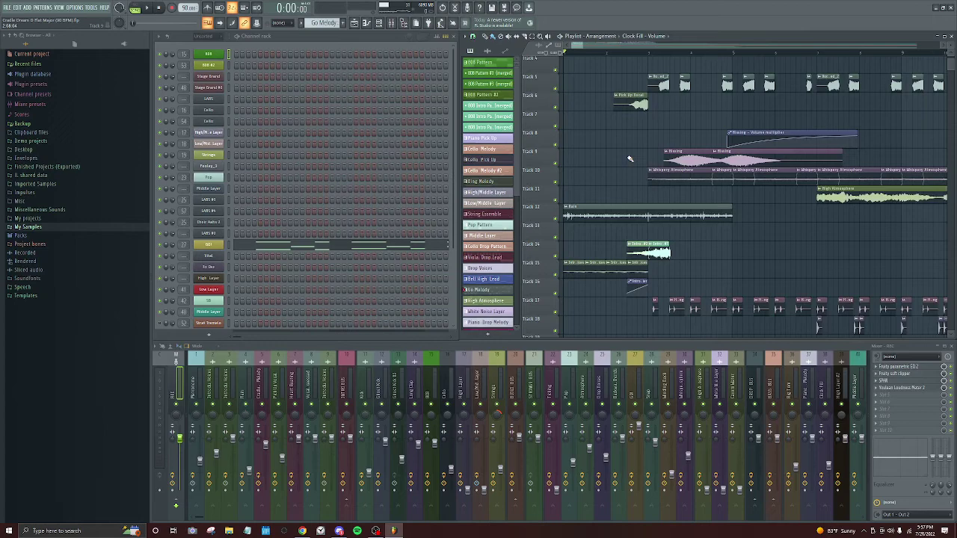
{"action": "scroll", "coordinate": [633, 218], "scroll_direction": "down", "scroll_amount": 3}
{"action": "scroll", "coordinate": [591, 209], "scroll_direction": "up", "scroll_amount": 4}
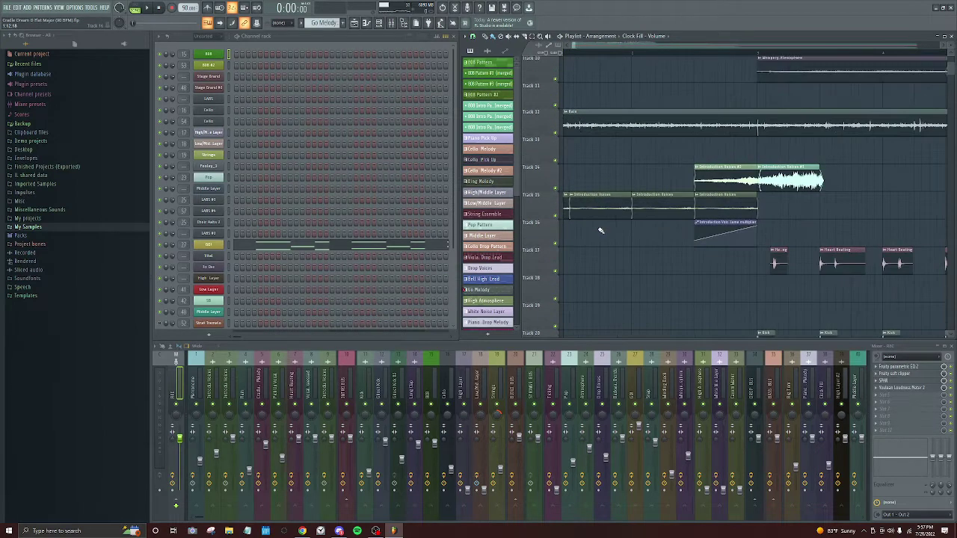
{"action": "scroll", "coordinate": [597, 224], "scroll_direction": "up", "scroll_amount": 5}
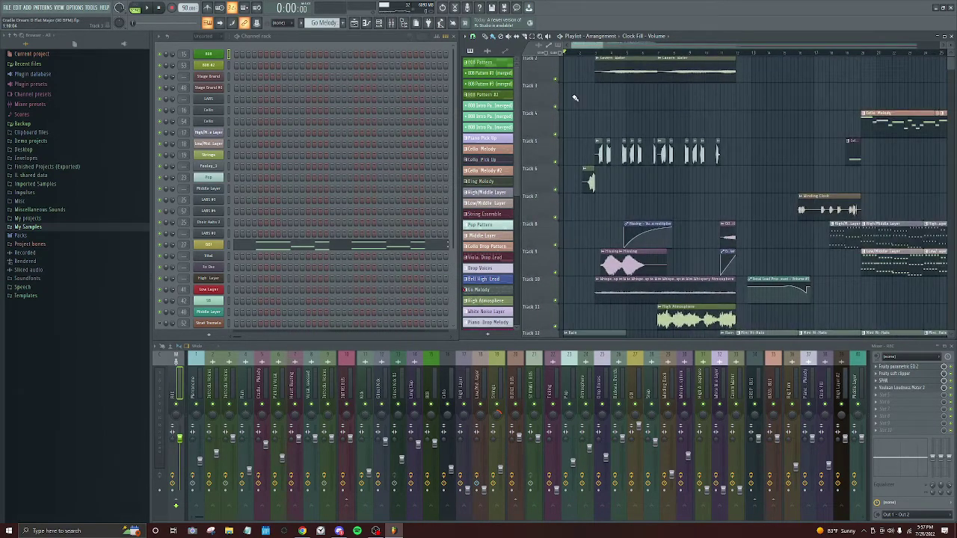
Play the intro from the 0:02:00 mark into the Cradle Dream Melody, then stop playback.
{"action": "key", "text": "space"}
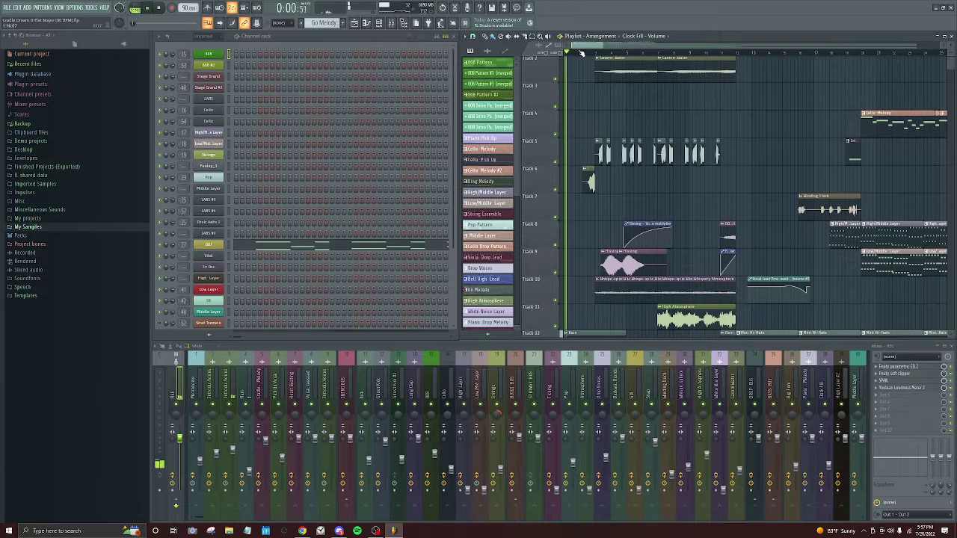
{"action": "key", "text": "space"}
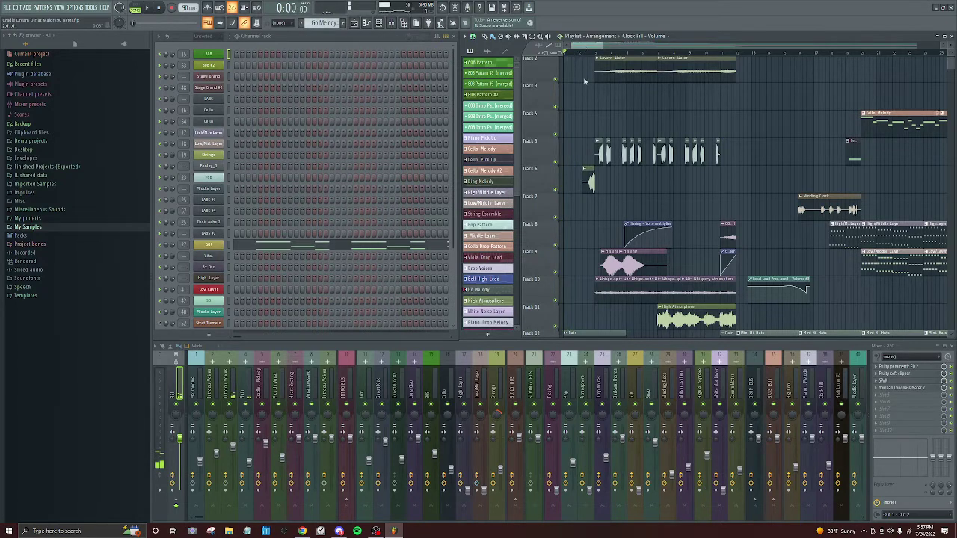
{"action": "left_click", "coordinate": [581, 57]}
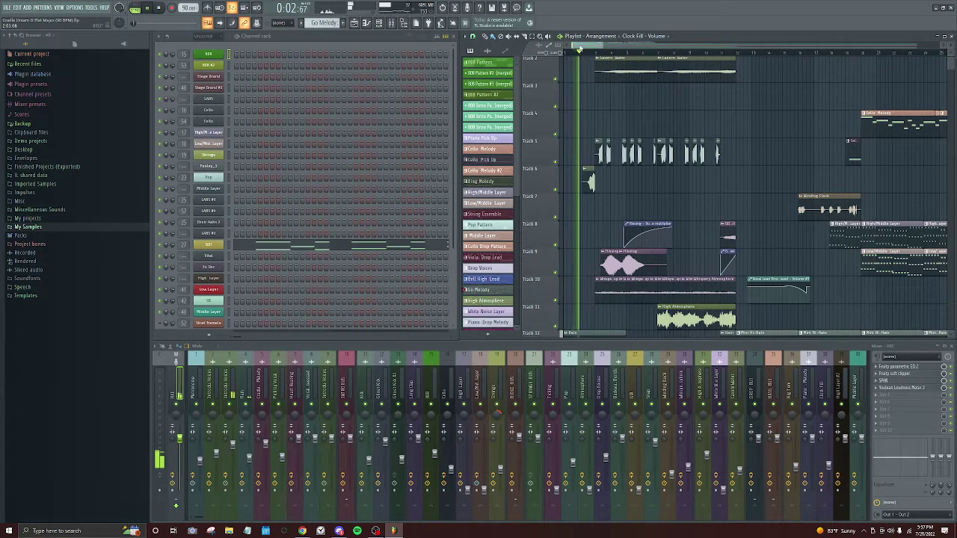
{"action": "scroll", "coordinate": [619, 144], "scroll_direction": "up", "scroll_amount": 3}
{"action": "scroll", "coordinate": [673, 156], "scroll_direction": "down", "scroll_amount": 1}
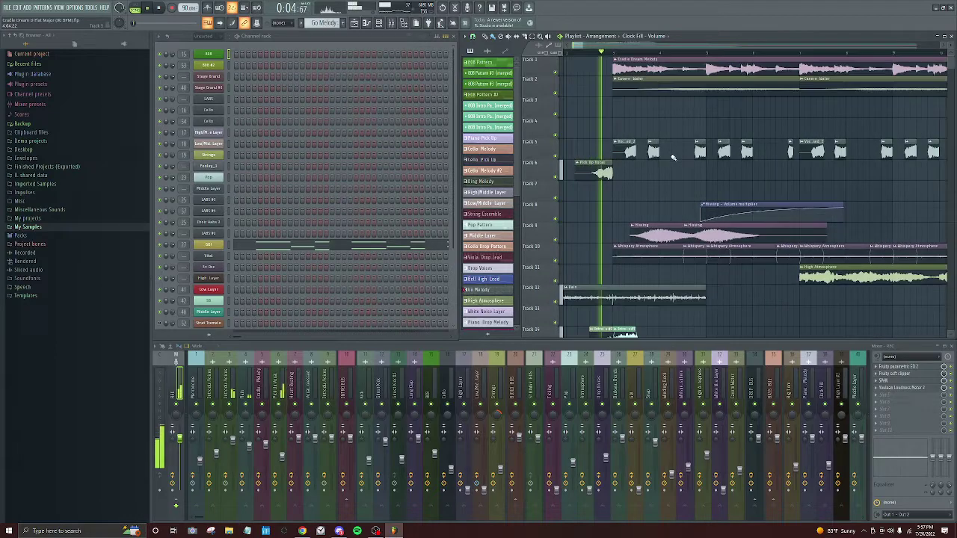
{"action": "scroll", "coordinate": [675, 163], "scroll_direction": "down", "scroll_amount": 3}
{"action": "scroll", "coordinate": [675, 163], "scroll_direction": "down", "scroll_amount": 3}
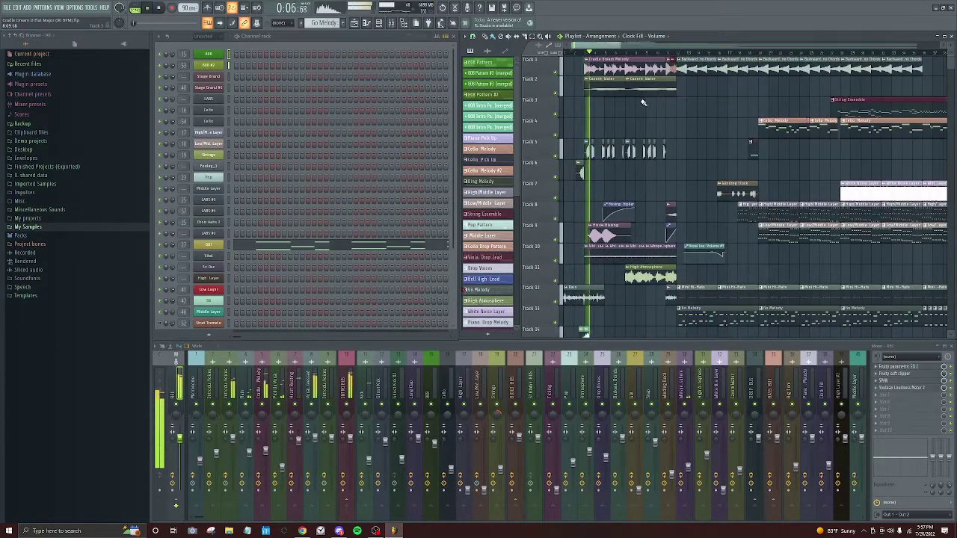
{"action": "scroll", "coordinate": [603, 119], "scroll_direction": "down", "scroll_amount": 2}
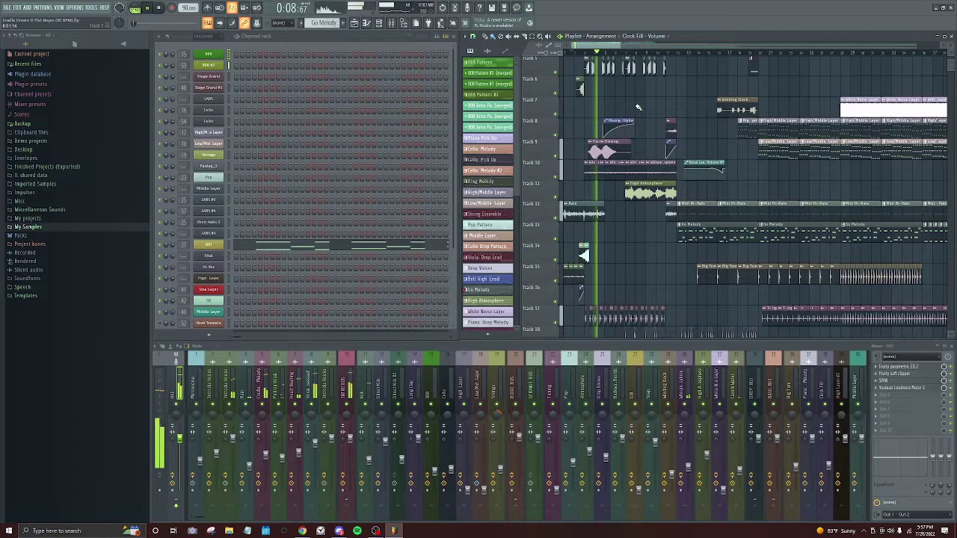
{"action": "key", "text": "space"}
Examine the clips playing under the opening melody, from the atmosphere layers down to the 808 intro pattern on track 23.
{"action": "scroll", "coordinate": [607, 142], "scroll_direction": "up", "scroll_amount": 3}
{"action": "scroll", "coordinate": [607, 143], "scroll_direction": "down", "scroll_amount": 1}
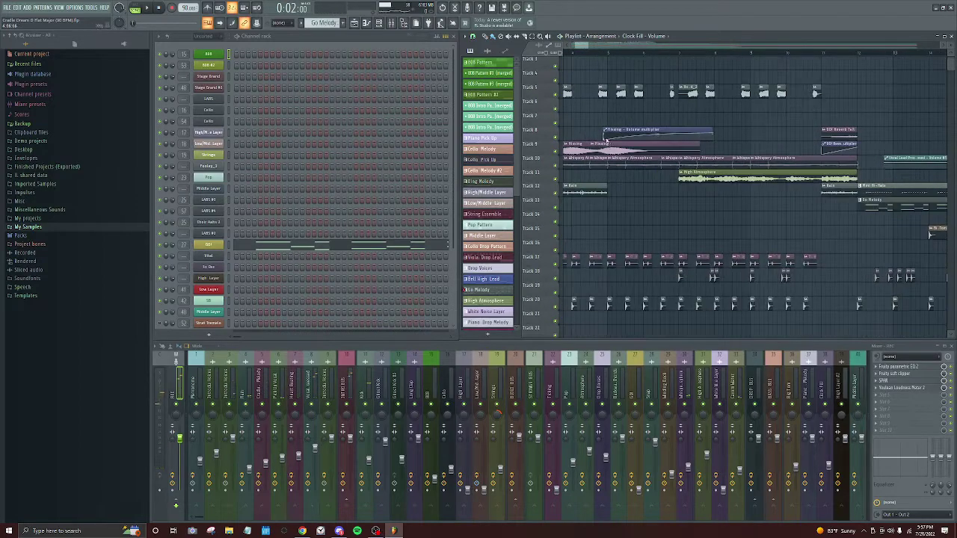
{"action": "scroll", "coordinate": [607, 143], "scroll_direction": "down", "scroll_amount": 2}
{"action": "scroll", "coordinate": [577, 236], "scroll_direction": "down", "scroll_amount": 4}
{"action": "scroll", "coordinate": [576, 238], "scroll_direction": "up", "scroll_amount": 3}
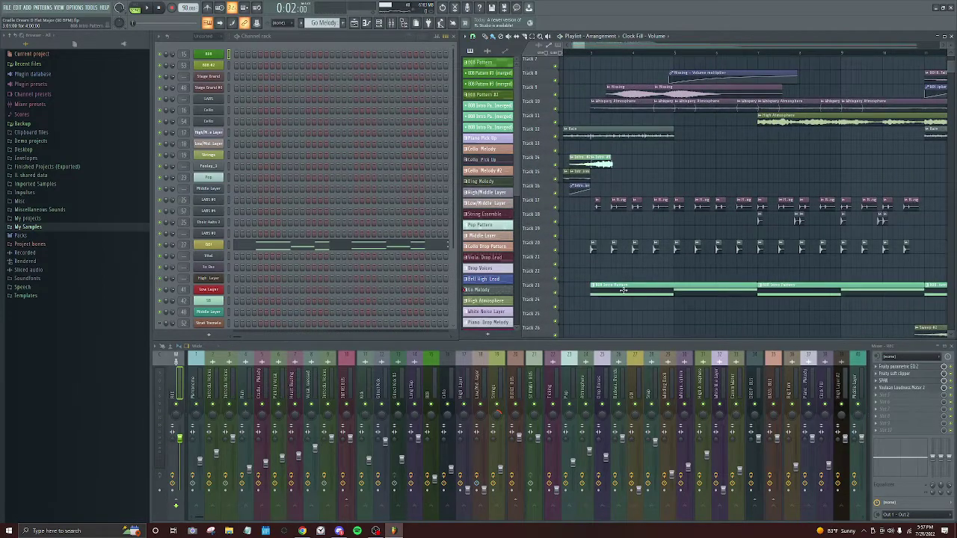
{"action": "scroll", "coordinate": [615, 233], "scroll_direction": "up", "scroll_amount": 6}
{"action": "scroll", "coordinate": [657, 84], "scroll_direction": "down", "scroll_amount": 3}
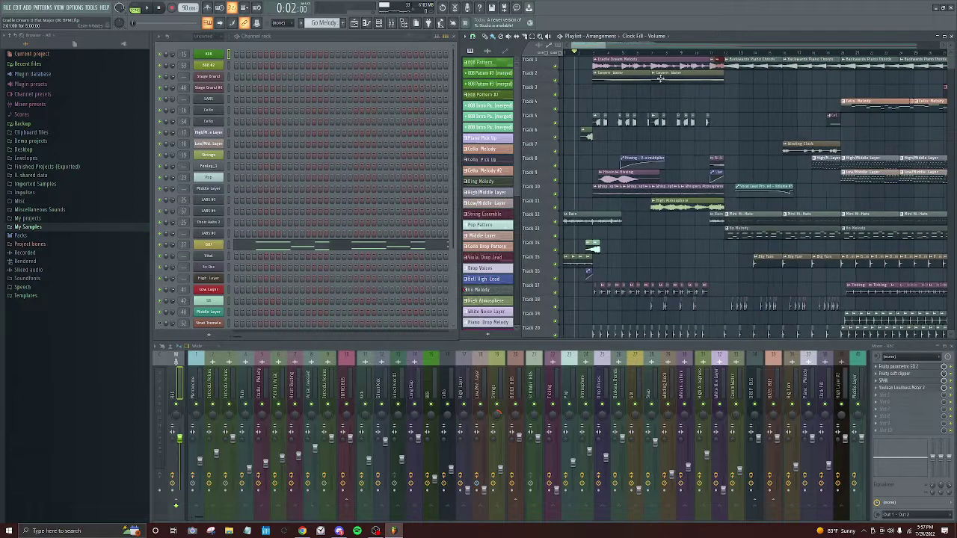
Listen to a few seconds of the arrangement from bar 7, where the High Atmosphere clip starts.
{"action": "left_click", "coordinate": [654, 55]}
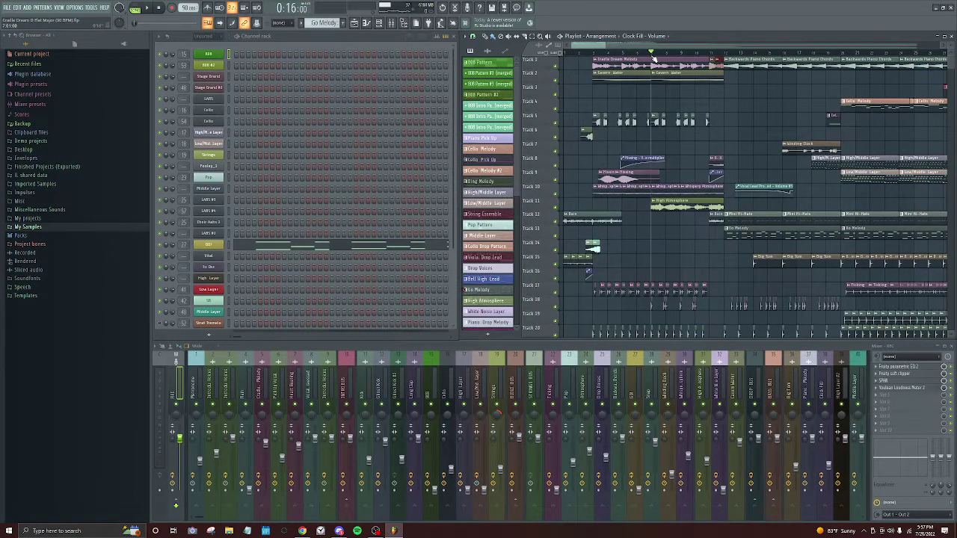
{"action": "key", "text": "space"}
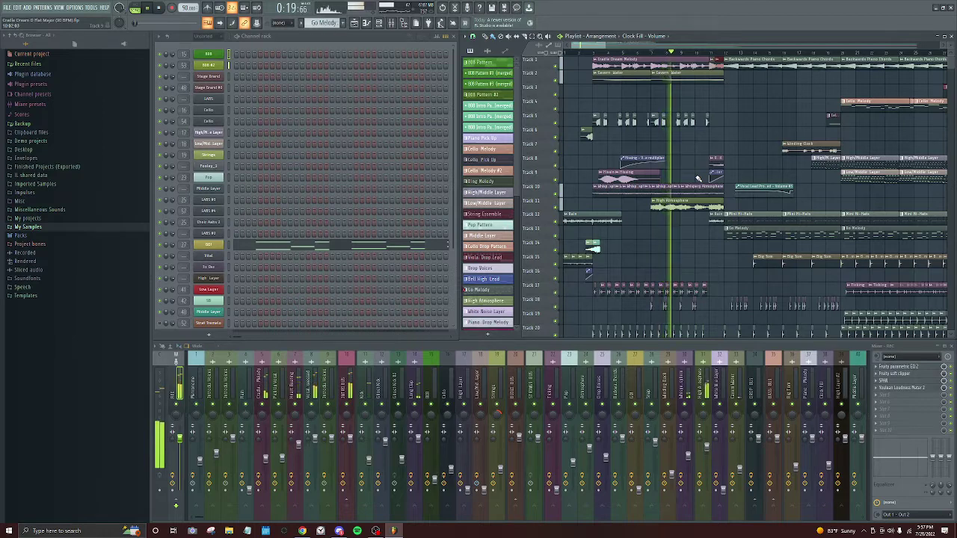
{"action": "key", "text": "space"}
Listen briefly to the transition at the end of the opening melody from the 0:27:00 mark.
{"action": "left_click_drag", "start_coordinate": [691, 53], "coordinate": [712, 54]}
{"action": "left_click_drag", "start_coordinate": [589, 49], "coordinate": [598, 49]}
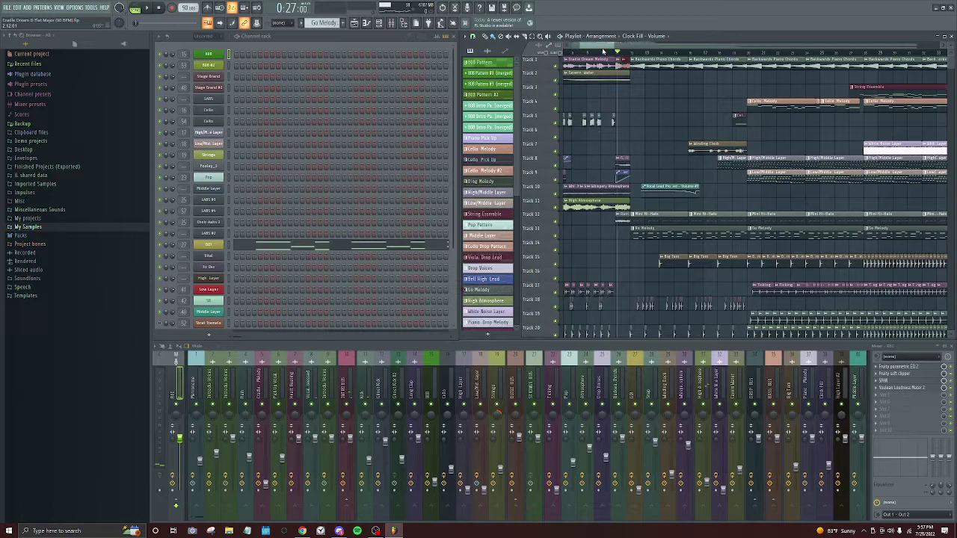
{"action": "key", "text": "space"}
{"action": "key", "text": "space"}
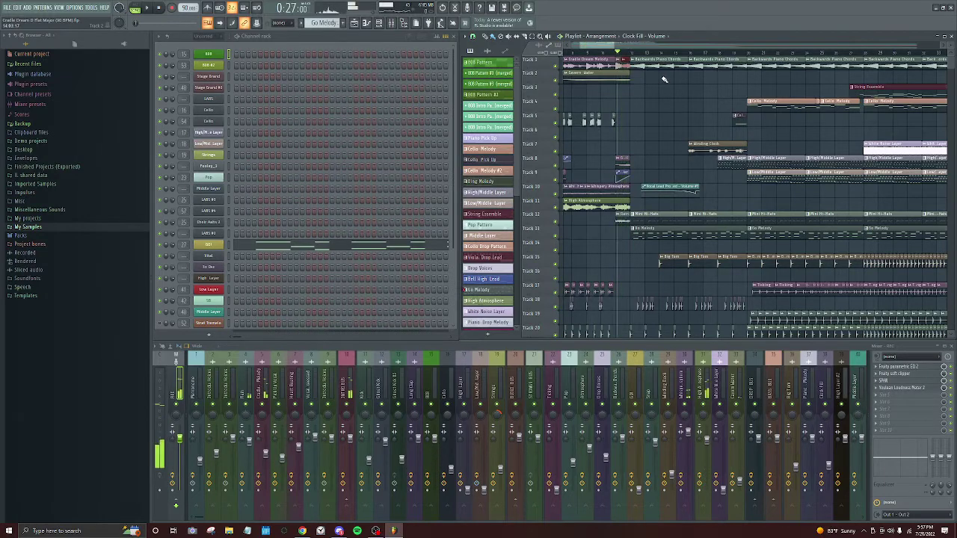
Play the next section from bar 12, where the backwards piano chords begin.
{"action": "left_click", "coordinate": [631, 56]}
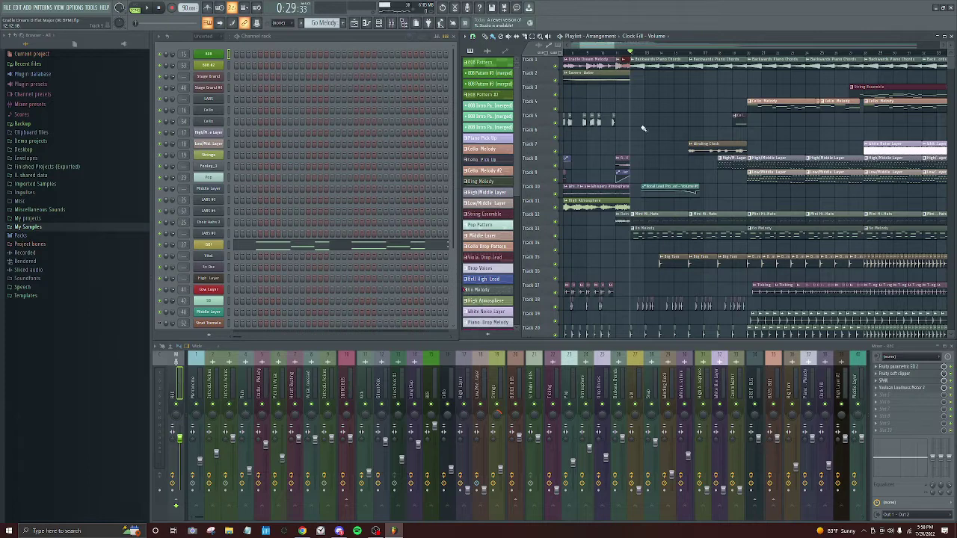
{"action": "scroll", "coordinate": [643, 127], "scroll_direction": "down", "scroll_amount": 2}
{"action": "key", "text": "space"}
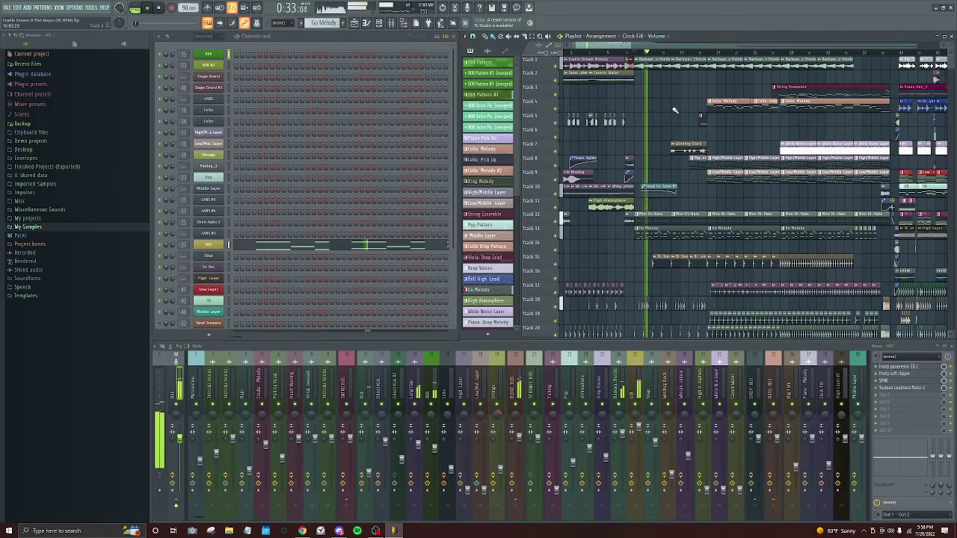
Stop playback and look over the playlist tracks of the section starting at bar 12, down to the 808 and Pop patterns.
{"action": "key", "text": "space"}
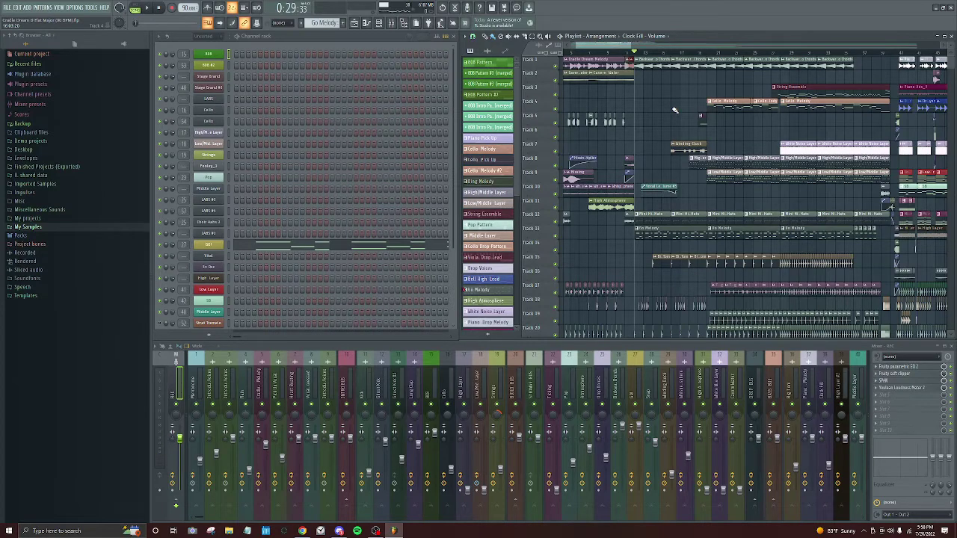
{"action": "scroll", "coordinate": [675, 115], "scroll_direction": "down", "scroll_amount": 2}
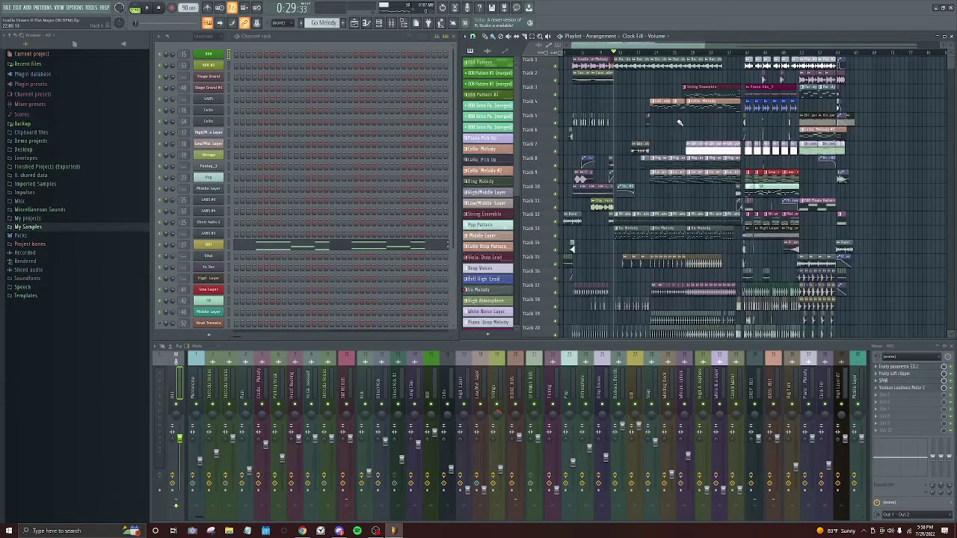
{"action": "scroll", "coordinate": [626, 169], "scroll_direction": "down", "scroll_amount": 2}
{"action": "scroll", "coordinate": [626, 169], "scroll_direction": "up", "scroll_amount": 4}
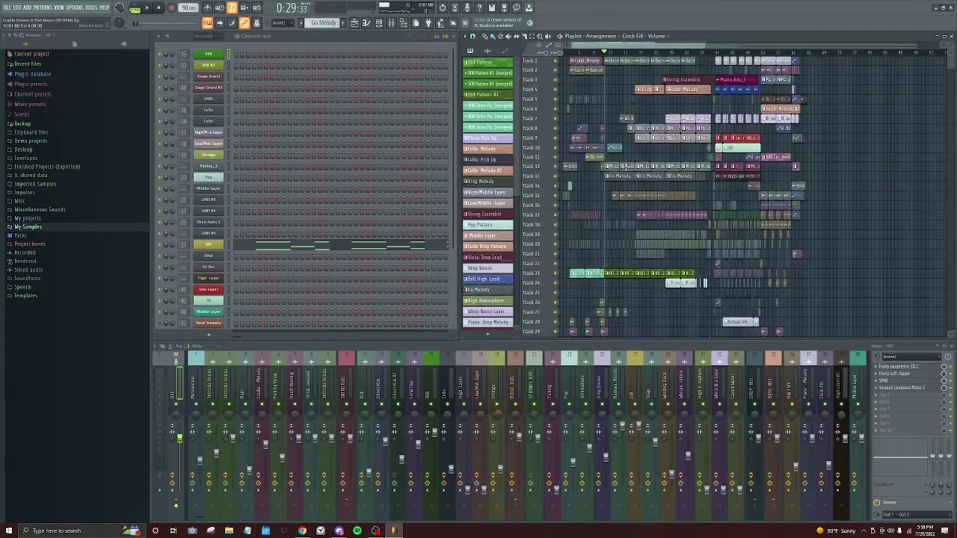
{"action": "scroll", "coordinate": [627, 165], "scroll_direction": "up", "scroll_amount": 4}
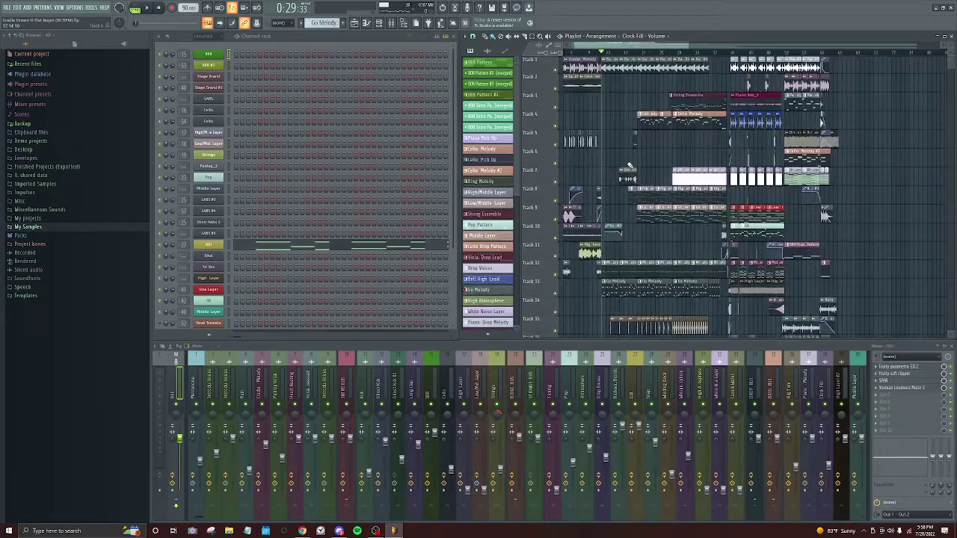
{"action": "scroll", "coordinate": [630, 162], "scroll_direction": "up", "scroll_amount": 4}
{"action": "scroll", "coordinate": [632, 164], "scroll_direction": "down", "scroll_amount": 3}
{"action": "scroll", "coordinate": [631, 164], "scroll_direction": "down", "scroll_amount": 1}
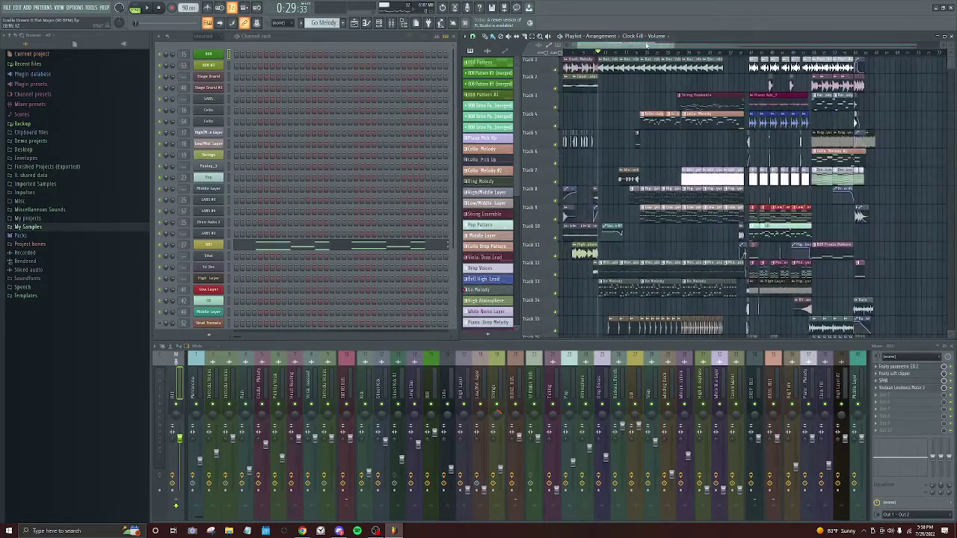
{"action": "scroll", "coordinate": [660, 211], "scroll_direction": "down", "scroll_amount": 8}
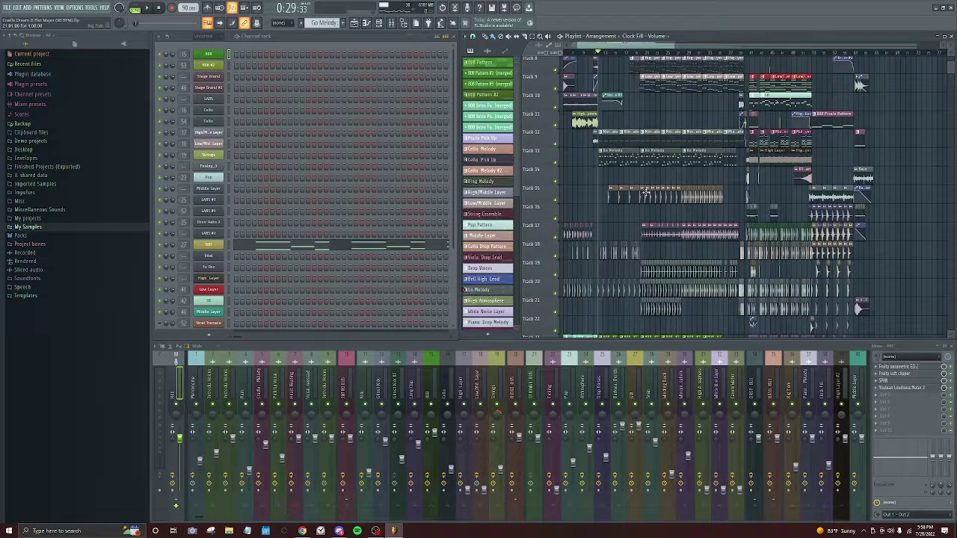
{"action": "scroll", "coordinate": [660, 210], "scroll_direction": "down", "scroll_amount": 3}
{"action": "scroll", "coordinate": [660, 210], "scroll_direction": "up", "scroll_amount": 2}
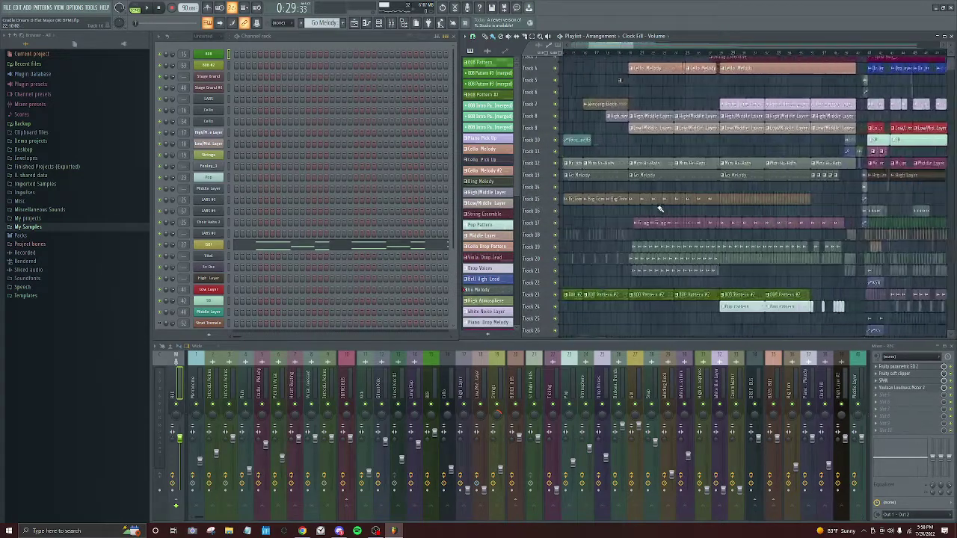
{"action": "scroll", "coordinate": [660, 210], "scroll_direction": "up", "scroll_amount": 3}
{"action": "scroll", "coordinate": [660, 210], "scroll_direction": "down", "scroll_amount": 3}
Look through the installed VST3 generators in the plugin database.
{"action": "left_click", "coordinate": [47, 75]}
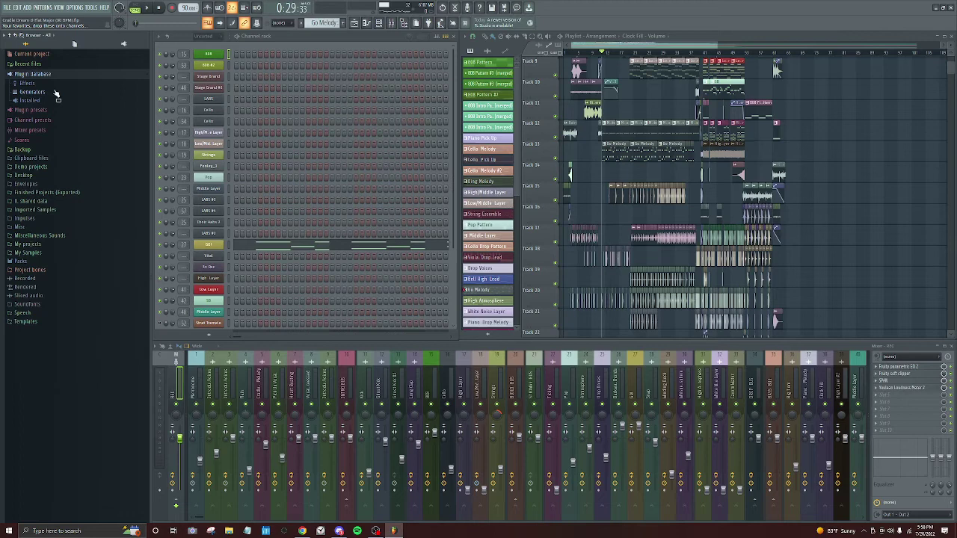
{"action": "left_click", "coordinate": [47, 100]}
{"action": "left_click", "coordinate": [52, 119]}
{"action": "left_click", "coordinate": [56, 152]}
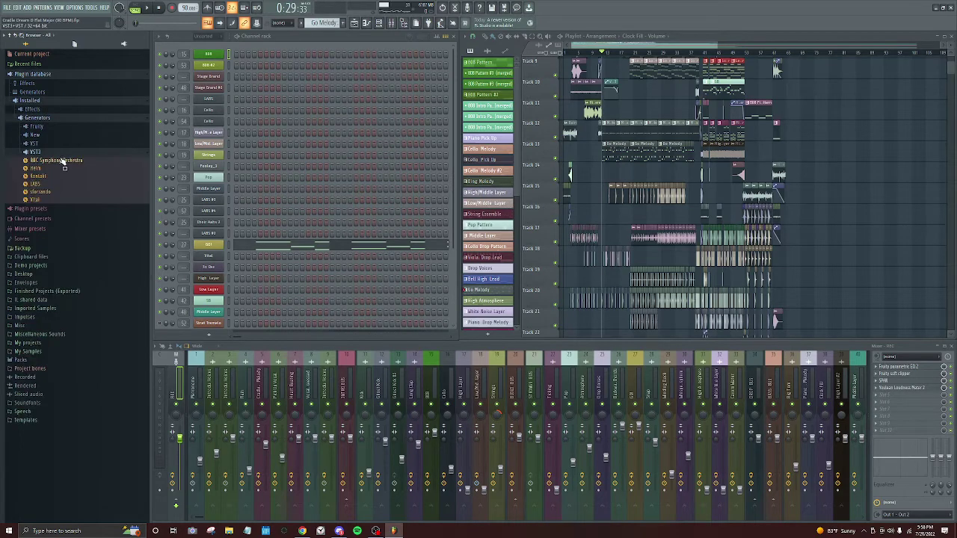
{"action": "left_click", "coordinate": [52, 152]}
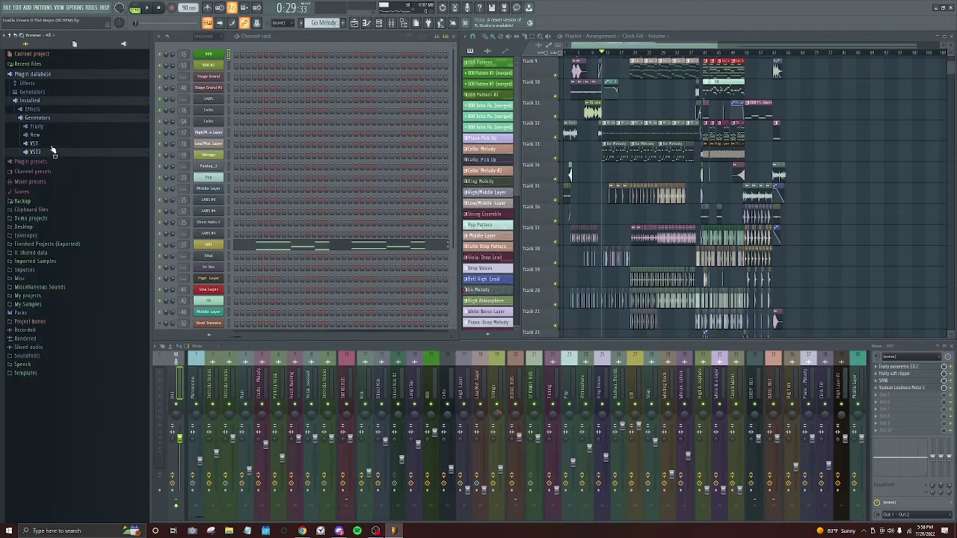
View the Synth special and Synth classic generators in the plugin database, and collapse the database again.
{"action": "left_click", "coordinate": [31, 101]}
{"action": "left_click", "coordinate": [31, 92]}
{"action": "left_click", "coordinate": [40, 170]}
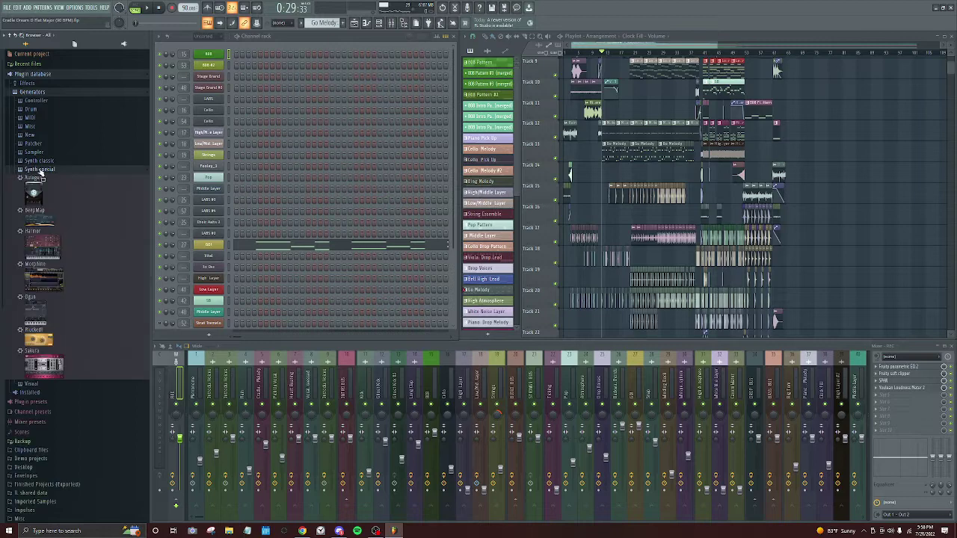
{"action": "left_click", "coordinate": [40, 169]}
{"action": "left_click", "coordinate": [41, 162]}
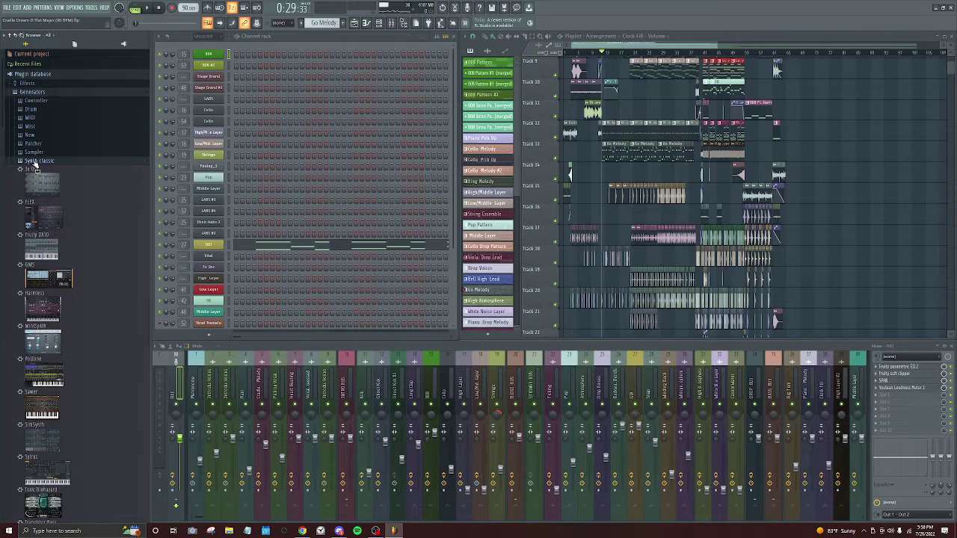
{"action": "left_click", "coordinate": [36, 168]}
{"action": "left_click", "coordinate": [32, 91]}
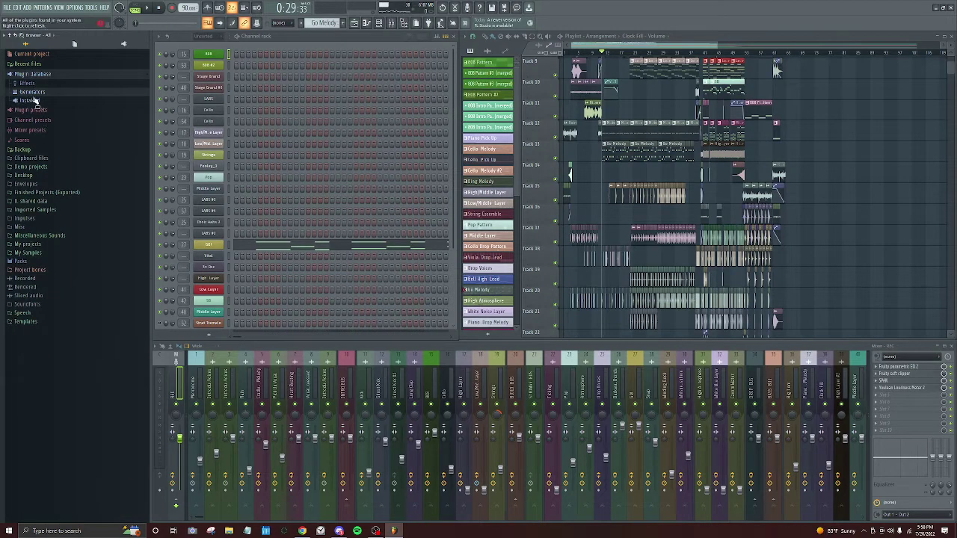
{"action": "left_click", "coordinate": [34, 98]}
{"action": "left_click", "coordinate": [33, 95]}
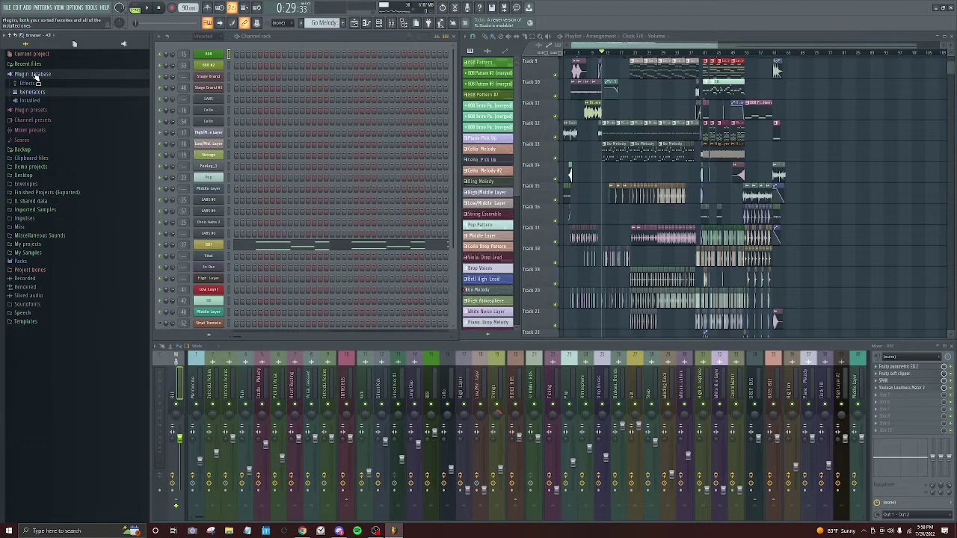
{"action": "left_click", "coordinate": [35, 74]}
Play the section from bar 12 through the Winding Clock transition and into the first bars of the Cello Melody.
{"action": "scroll", "coordinate": [628, 69], "scroll_direction": "up", "scroll_amount": 4}
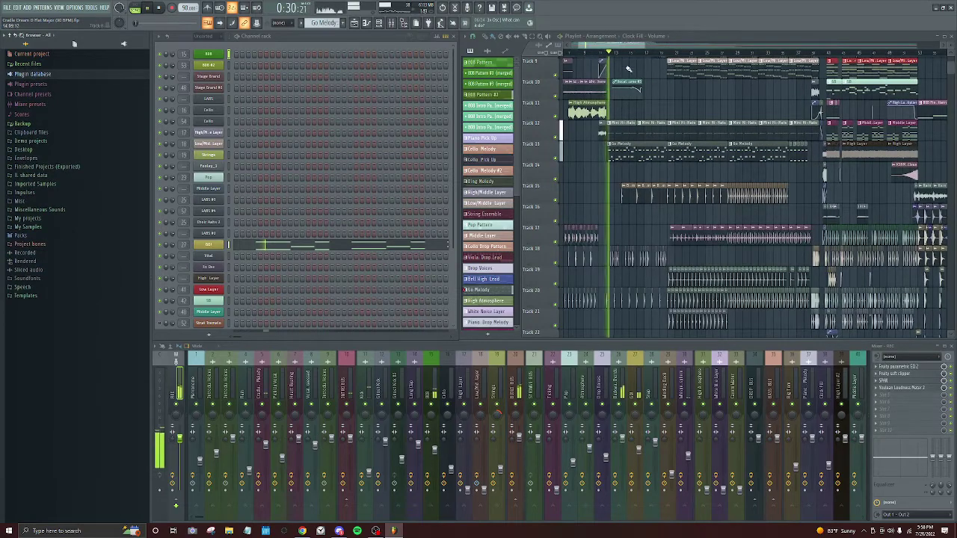
{"action": "scroll", "coordinate": [624, 75], "scroll_direction": "up", "scroll_amount": 2}
{"action": "scroll", "coordinate": [636, 166], "scroll_direction": "down", "scroll_amount": 2}
{"action": "scroll", "coordinate": [635, 170], "scroll_direction": "up", "scroll_amount": 1}
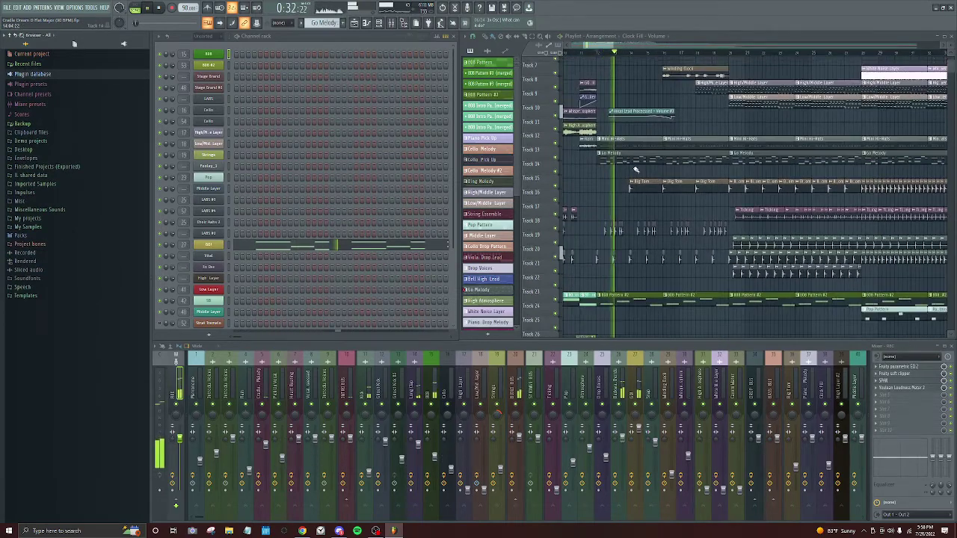
{"action": "scroll", "coordinate": [635, 170], "scroll_direction": "up", "scroll_amount": 3}
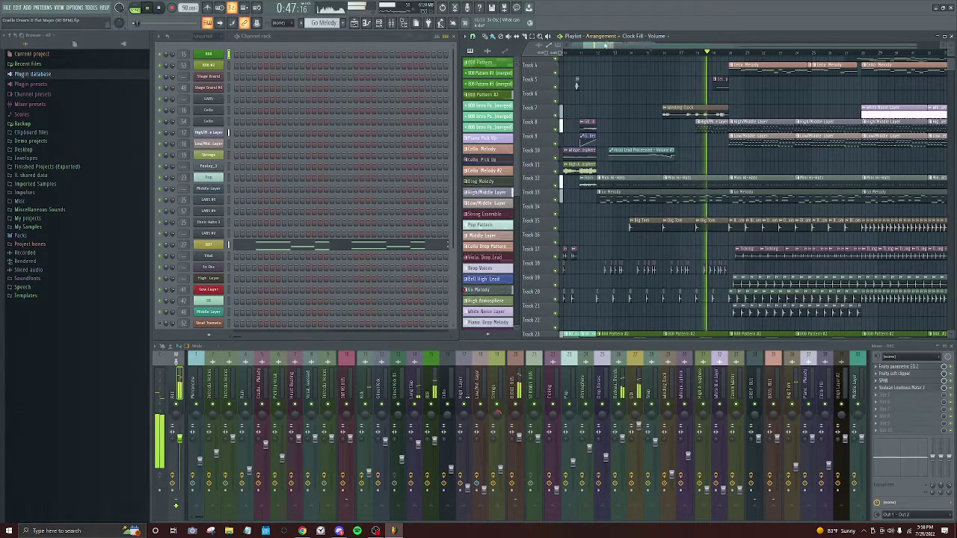
{"action": "left_click_drag", "start_coordinate": [606, 46], "coordinate": [614, 46]}
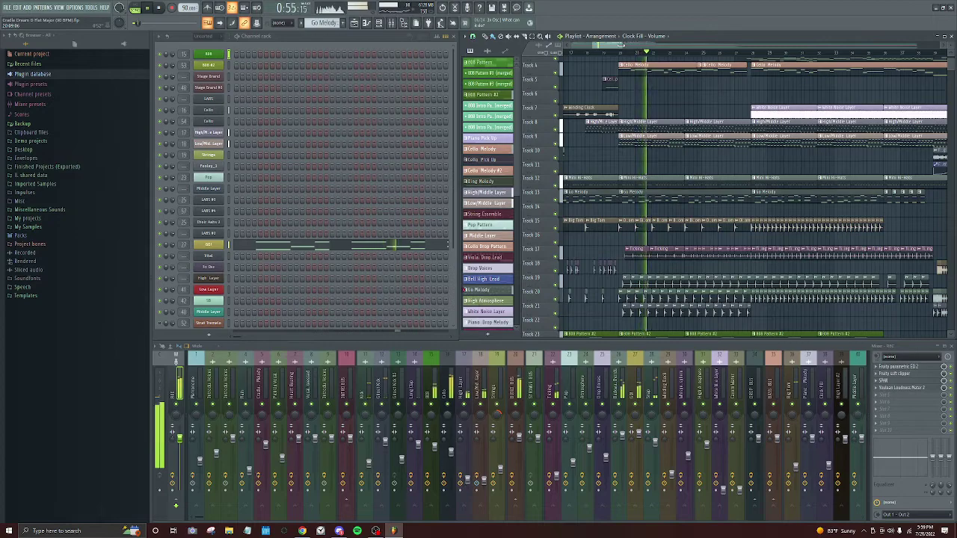
{"action": "key", "text": "space"}
Examine the percussion and 808 tracks from bar 20 and listen briefly to where the Cello Melody starts.
{"action": "scroll", "coordinate": [649, 131], "scroll_direction": "down", "scroll_amount": 5}
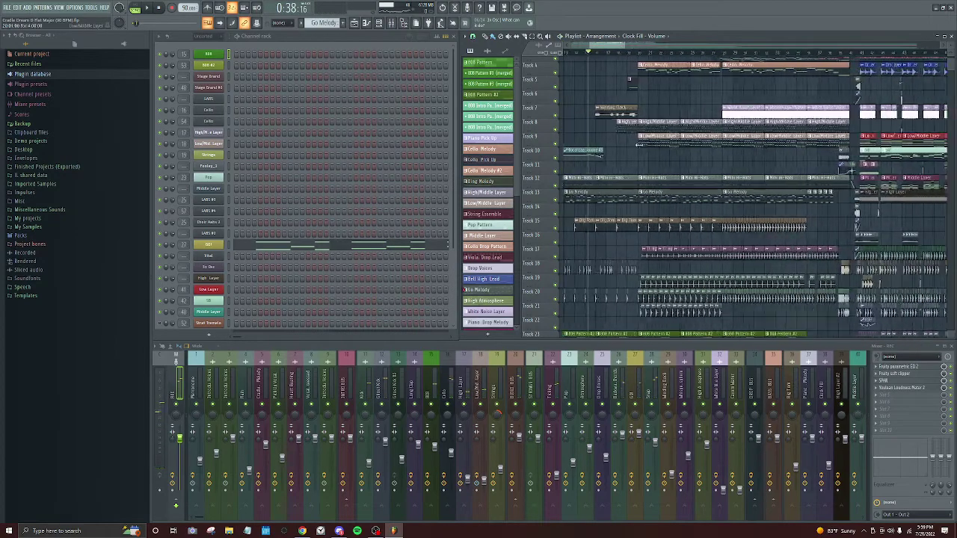
{"action": "scroll", "coordinate": [629, 153], "scroll_direction": "up", "scroll_amount": 4}
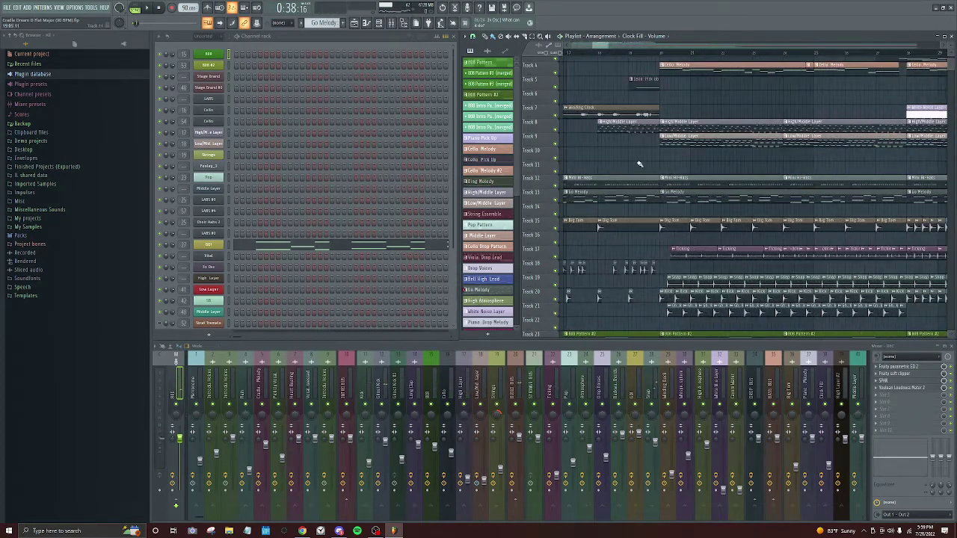
{"action": "scroll", "coordinate": [641, 163], "scroll_direction": "down", "scroll_amount": 8}
{"action": "scroll", "coordinate": [685, 235], "scroll_direction": "up", "scroll_amount": 1}
{"action": "scroll", "coordinate": [635, 165], "scroll_direction": "up", "scroll_amount": 2}
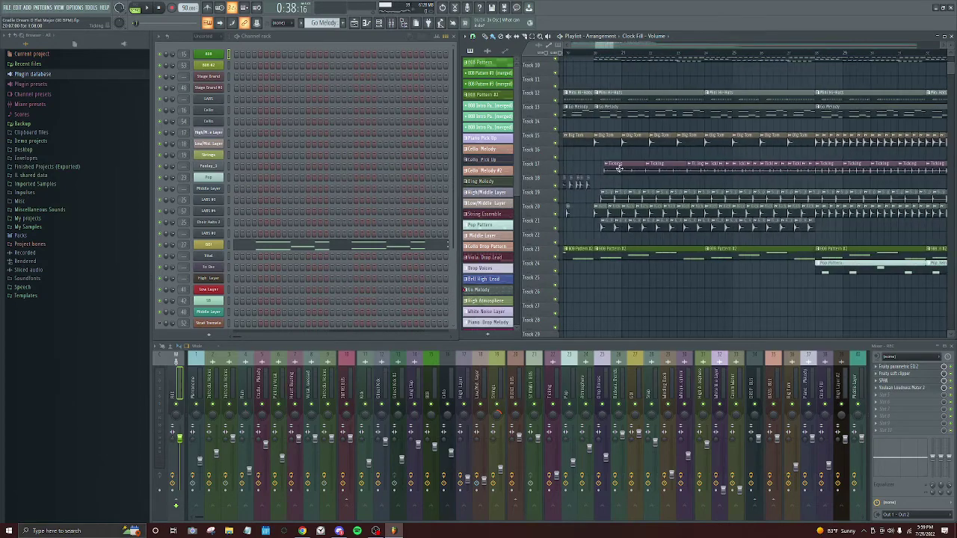
{"action": "left_click", "coordinate": [600, 47]}
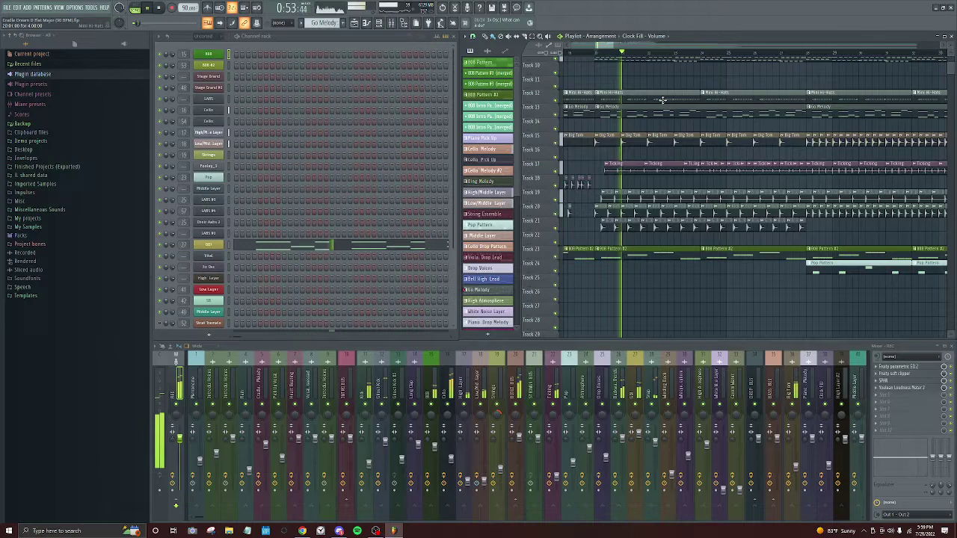
{"action": "scroll", "coordinate": [655, 132], "scroll_direction": "up", "scroll_amount": 4}
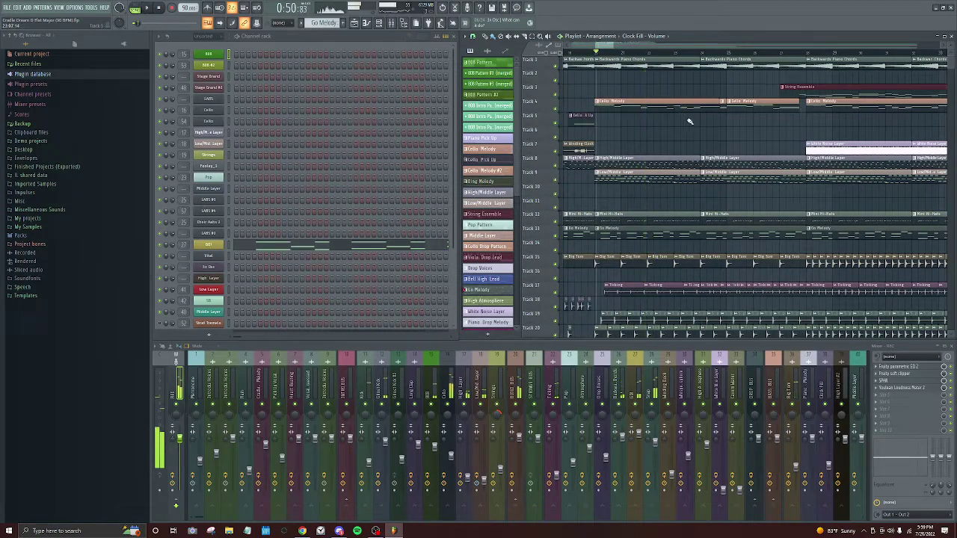
Examine the layers of the Cello Melody section, including the String Ensemble, White Noise Layer and High/Middle and Low/Middle Layer clips.
{"action": "scroll", "coordinate": [693, 142], "scroll_direction": "down", "scroll_amount": 2}
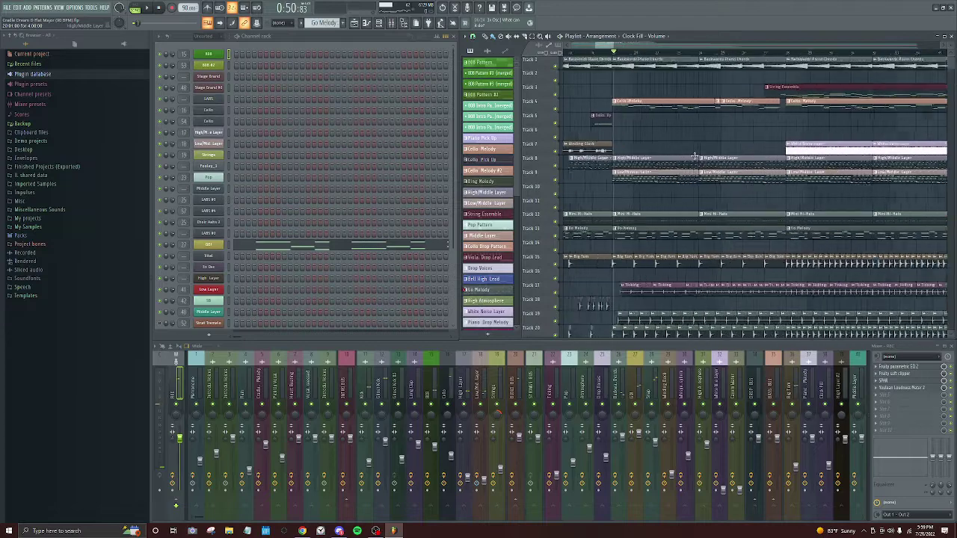
{"action": "scroll", "coordinate": [694, 150], "scroll_direction": "down", "scroll_amount": 3}
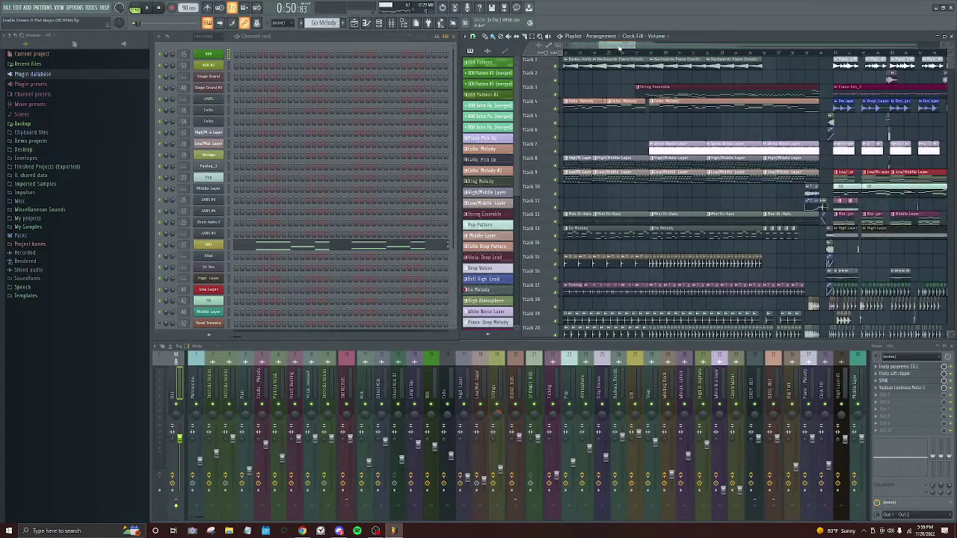
{"action": "left_click_drag", "start_coordinate": [618, 46], "coordinate": [616, 48]}
{"action": "scroll", "coordinate": [625, 86], "scroll_direction": "down", "scroll_amount": 3}
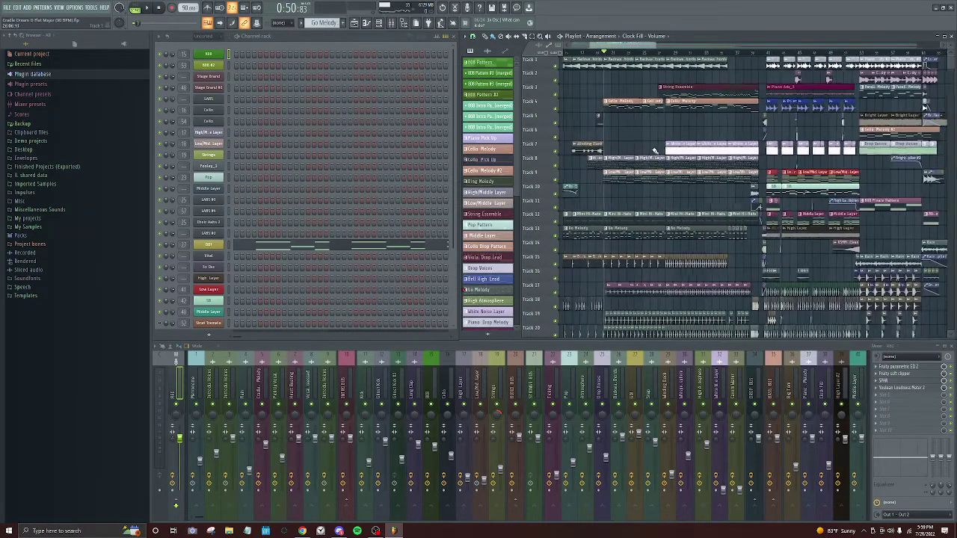
{"action": "scroll", "coordinate": [622, 96], "scroll_direction": "up", "scroll_amount": 4}
{"action": "scroll", "coordinate": [621, 97], "scroll_direction": "up", "scroll_amount": 3}
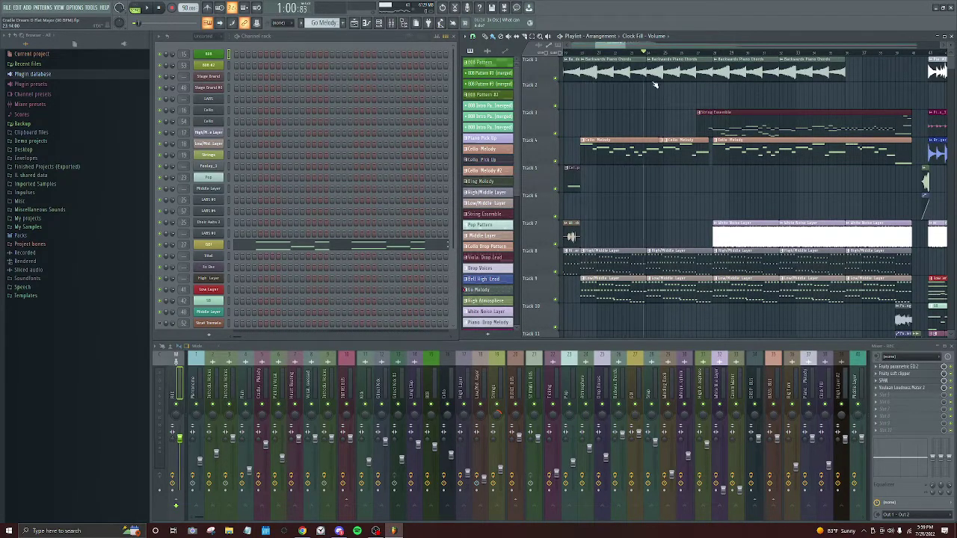
{"action": "scroll", "coordinate": [654, 132], "scroll_direction": "down", "scroll_amount": 3}
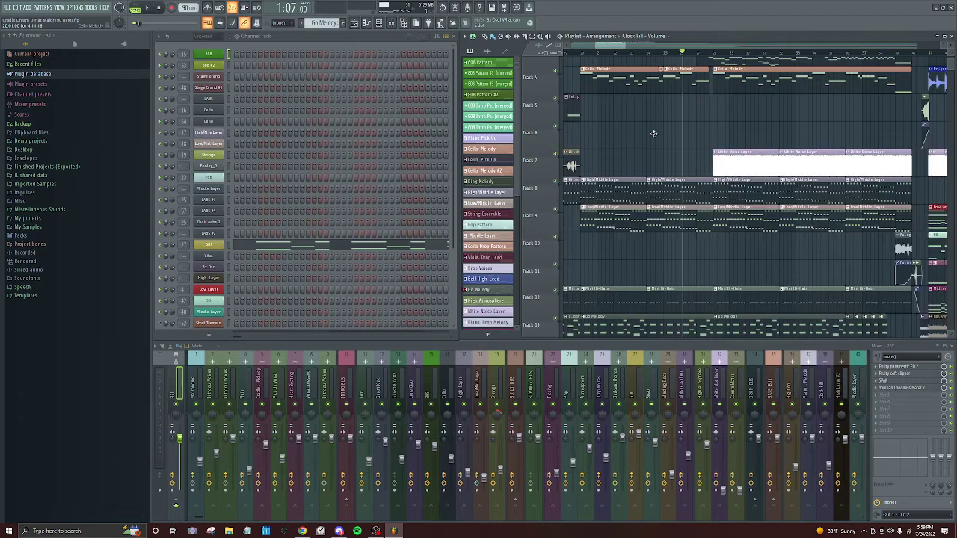
{"action": "scroll", "coordinate": [700, 113], "scroll_direction": "up", "scroll_amount": 3}
Play the arrangement from the 1:07:00 mark through the entry of the String Ensemble and White Noise Layer.
{"action": "key", "text": "space"}
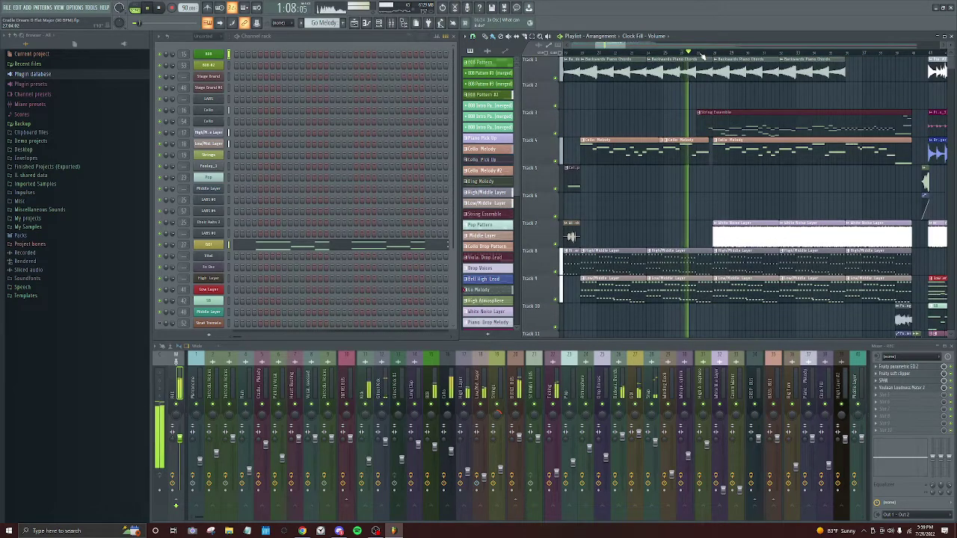
{"action": "scroll", "coordinate": [760, 91], "scroll_direction": "down", "scroll_amount": 2}
{"action": "scroll", "coordinate": [760, 92], "scroll_direction": "down", "scroll_amount": 2}
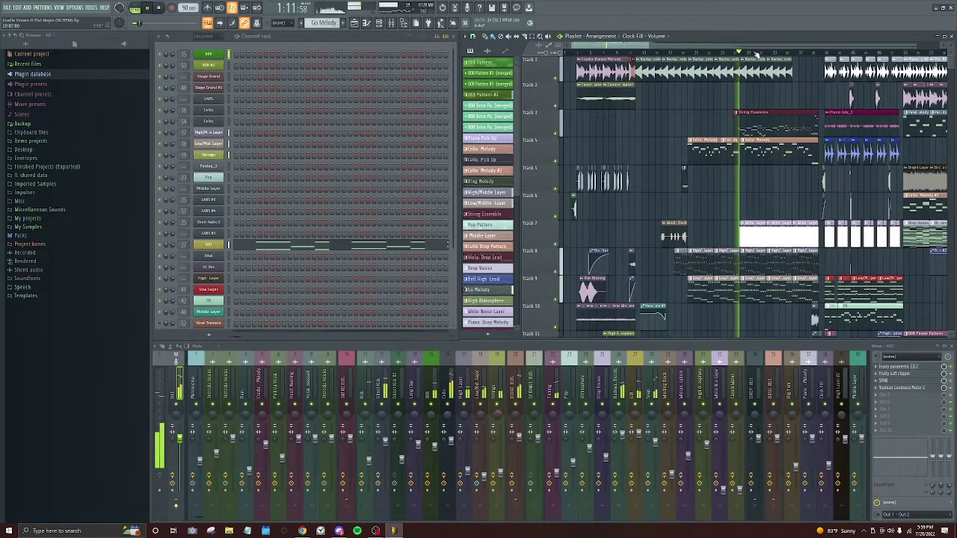
{"action": "left_click_drag", "start_coordinate": [782, 119], "coordinate": [708, 101]}
{"action": "scroll", "coordinate": [708, 100], "scroll_direction": "down", "scroll_amount": 3}
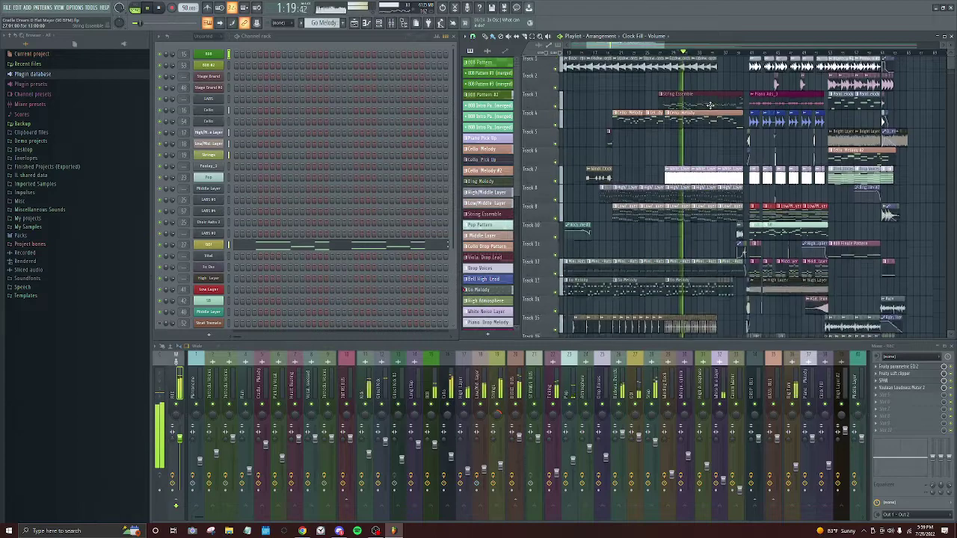
{"action": "scroll", "coordinate": [709, 97], "scroll_direction": "up", "scroll_amount": 2}
Listen to the end of the Cello Melody section from bar 35, stop playback and look over the full arrangement.
{"action": "left_click", "coordinate": [686, 55]}
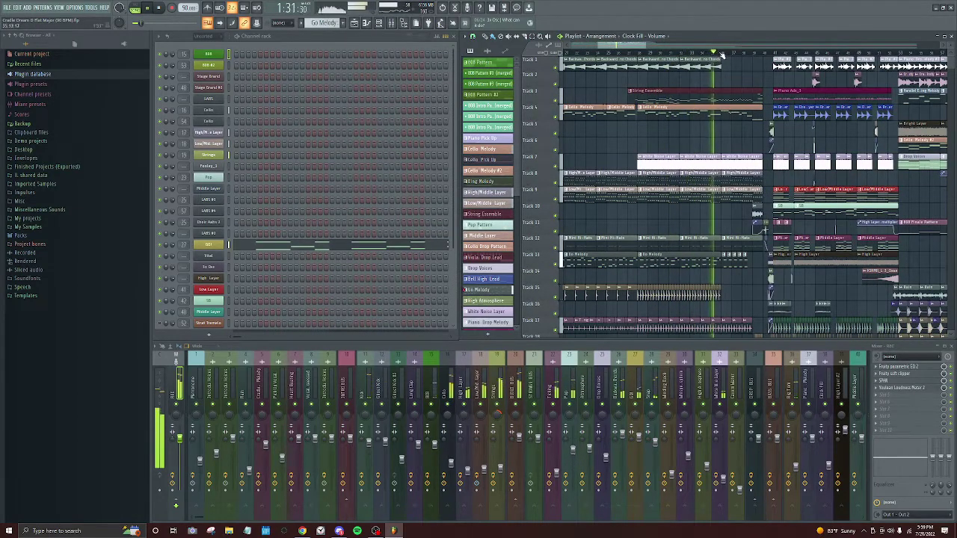
{"action": "scroll", "coordinate": [702, 126], "scroll_direction": "up", "scroll_amount": 4}
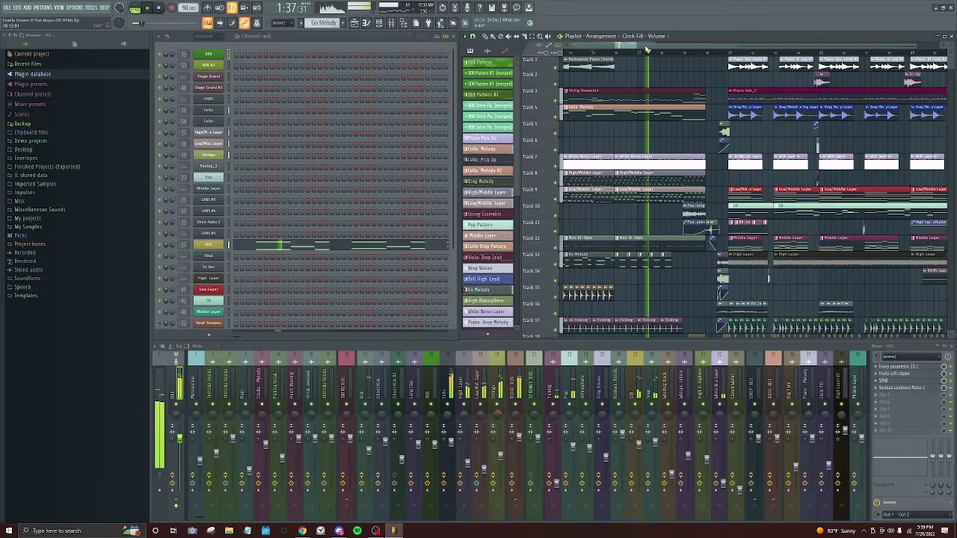
{"action": "scroll", "coordinate": [646, 50], "scroll_direction": "down", "scroll_amount": 5}
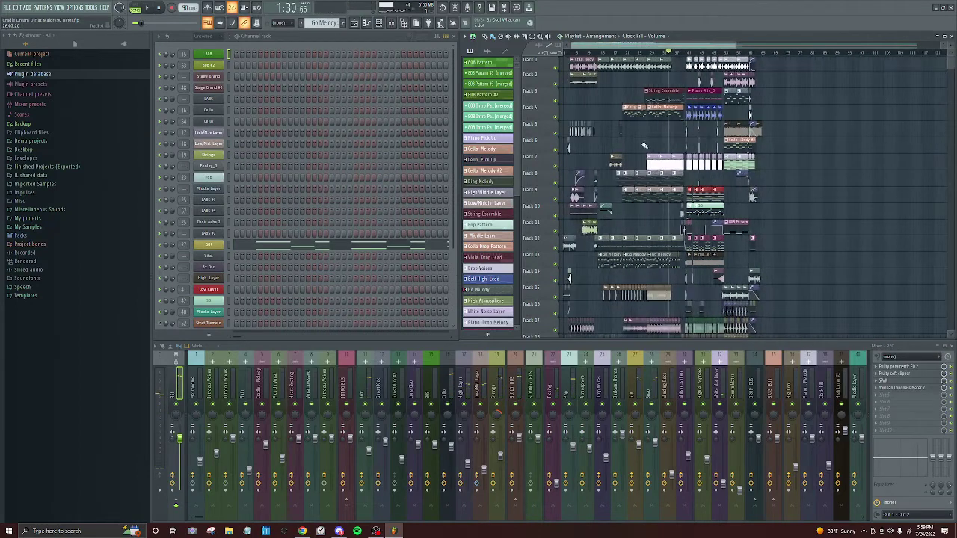
{"action": "scroll", "coordinate": [641, 143], "scroll_direction": "up", "scroll_amount": 4}
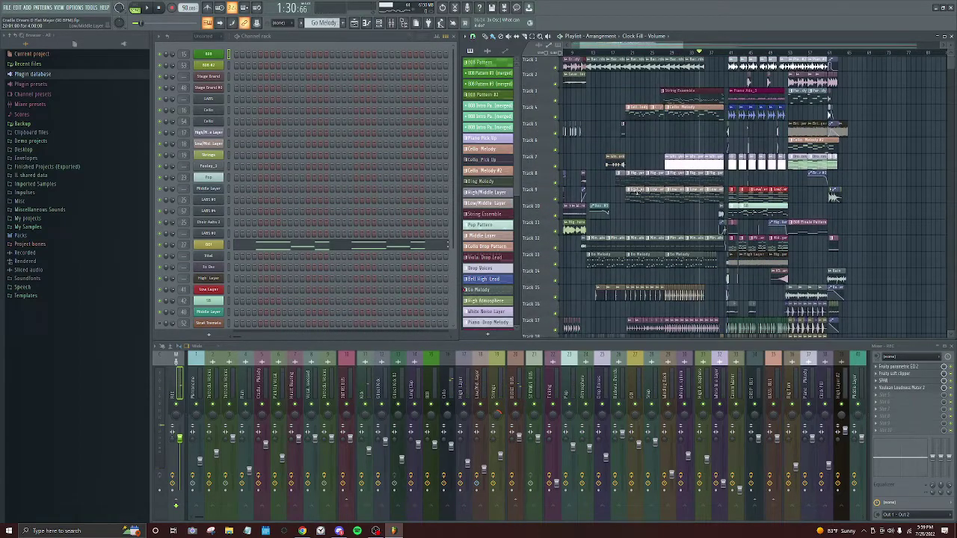
Examine the Cello Melody section's lower layers, including Go Melody, Mini Hi-Hats, 808 Pattern #2 and Pop Pattern.
{"action": "scroll", "coordinate": [634, 181], "scroll_direction": "up", "scroll_amount": 4}
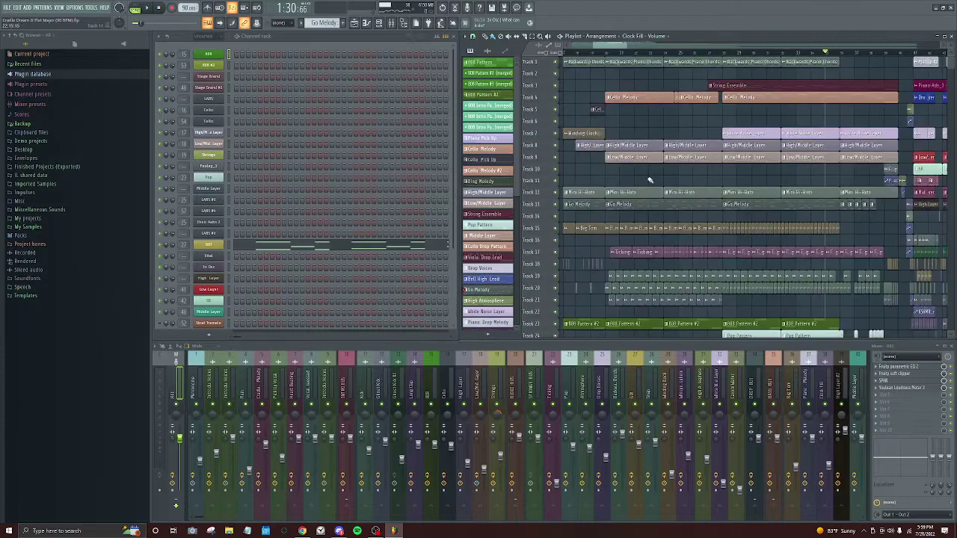
{"action": "scroll", "coordinate": [648, 185], "scroll_direction": "down", "scroll_amount": 4}
{"action": "scroll", "coordinate": [632, 212], "scroll_direction": "up", "scroll_amount": 4}
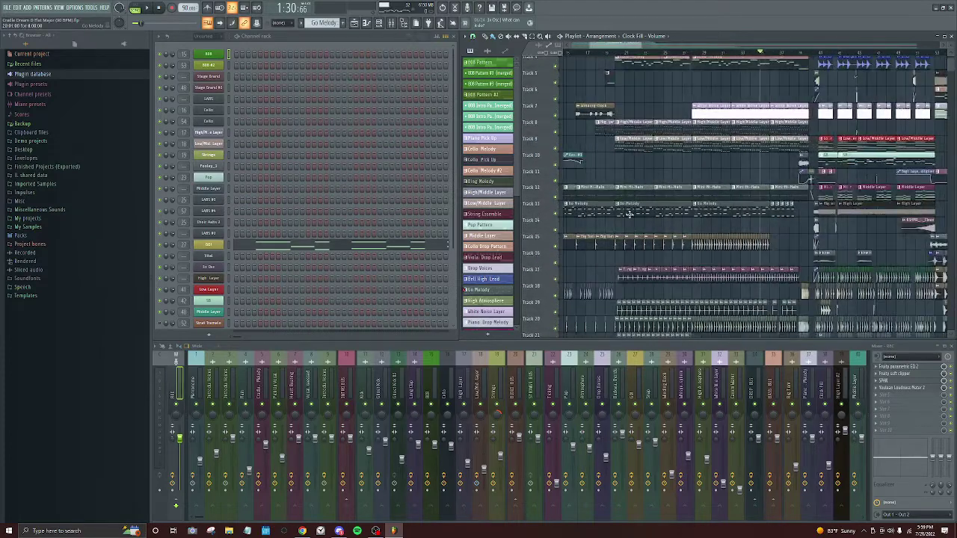
{"action": "scroll", "coordinate": [632, 217], "scroll_direction": "up", "scroll_amount": 2}
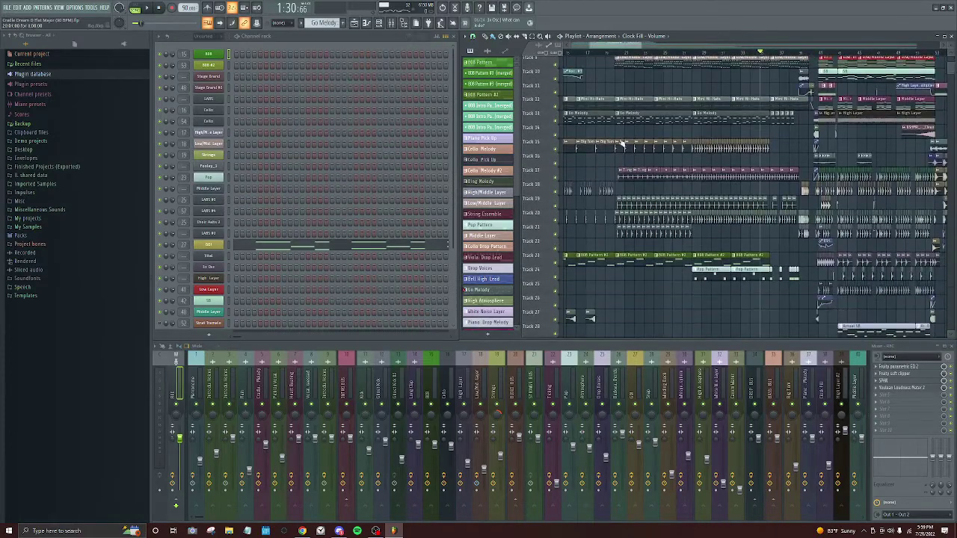
{"action": "scroll", "coordinate": [713, 173], "scroll_direction": "up", "scroll_amount": 5}
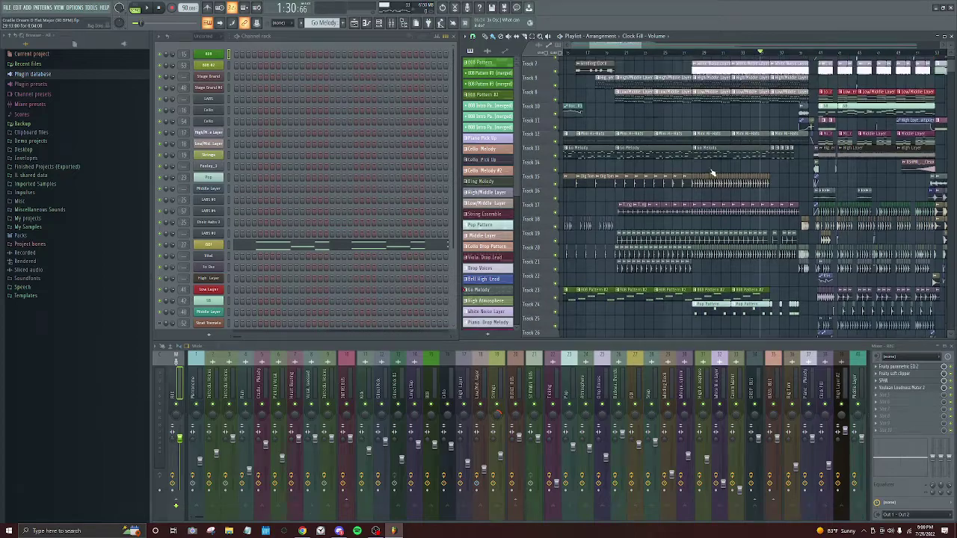
{"action": "scroll", "coordinate": [720, 189], "scroll_direction": "down", "scroll_amount": 4}
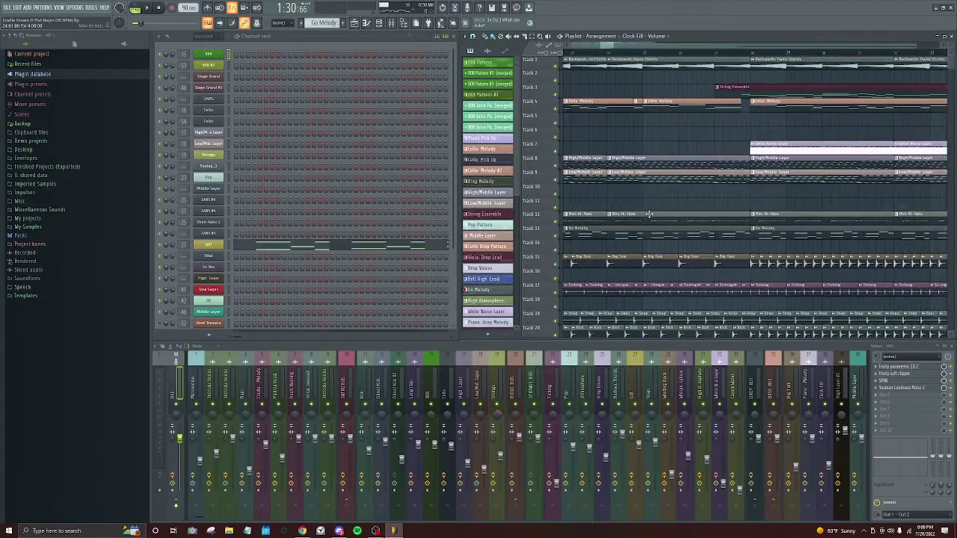
Play the transition from the end of the Cello Melody section into the piano drop, following it across the arrangement.
{"action": "scroll", "coordinate": [650, 217], "scroll_direction": "down", "scroll_amount": 2}
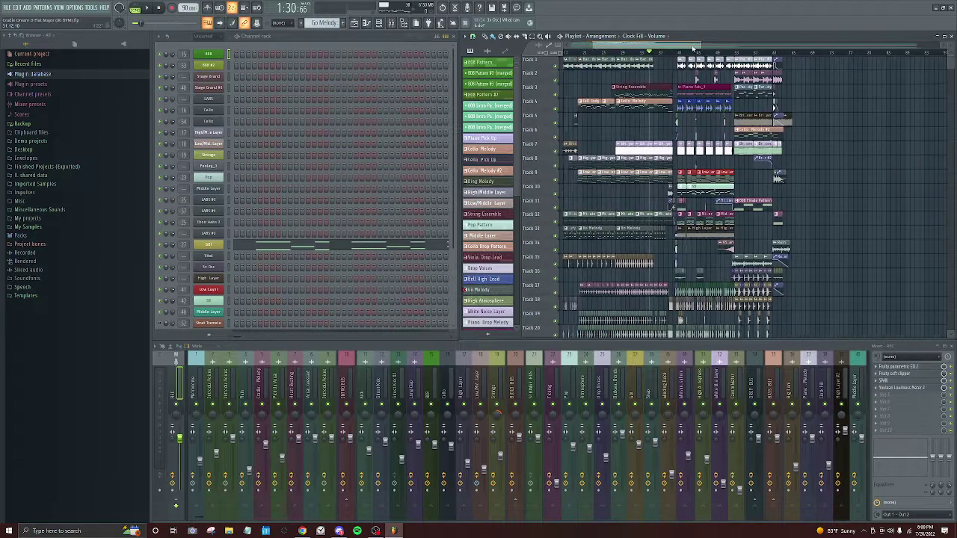
{"action": "scroll", "coordinate": [679, 146], "scroll_direction": "up", "scroll_amount": 3}
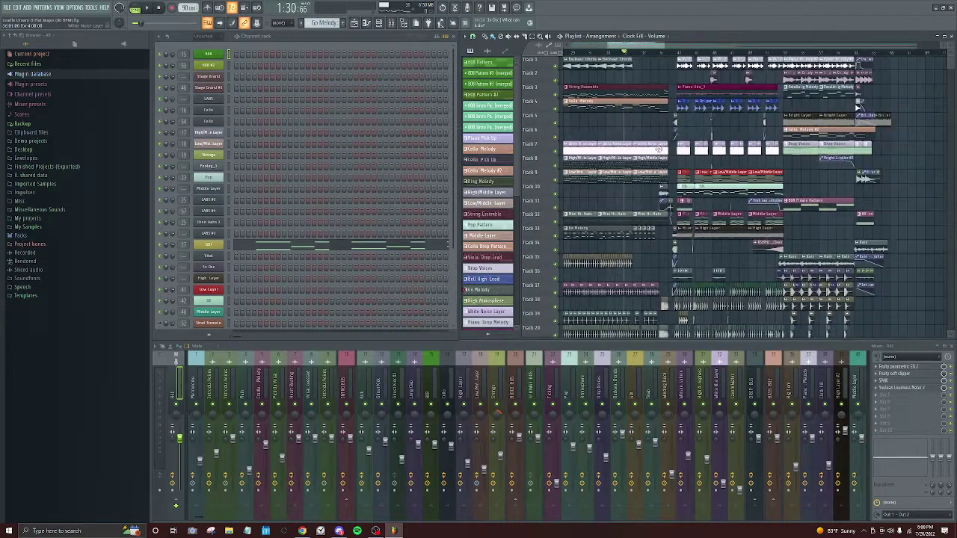
{"action": "scroll", "coordinate": [665, 148], "scroll_direction": "down", "scroll_amount": 2}
{"action": "scroll", "coordinate": [642, 150], "scroll_direction": "up", "scroll_amount": 2}
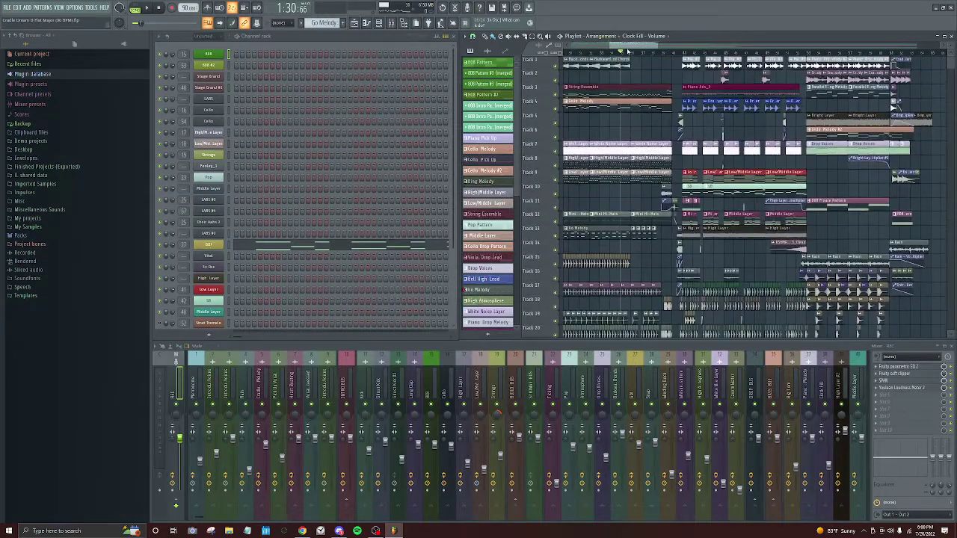
{"action": "key", "text": "space"}
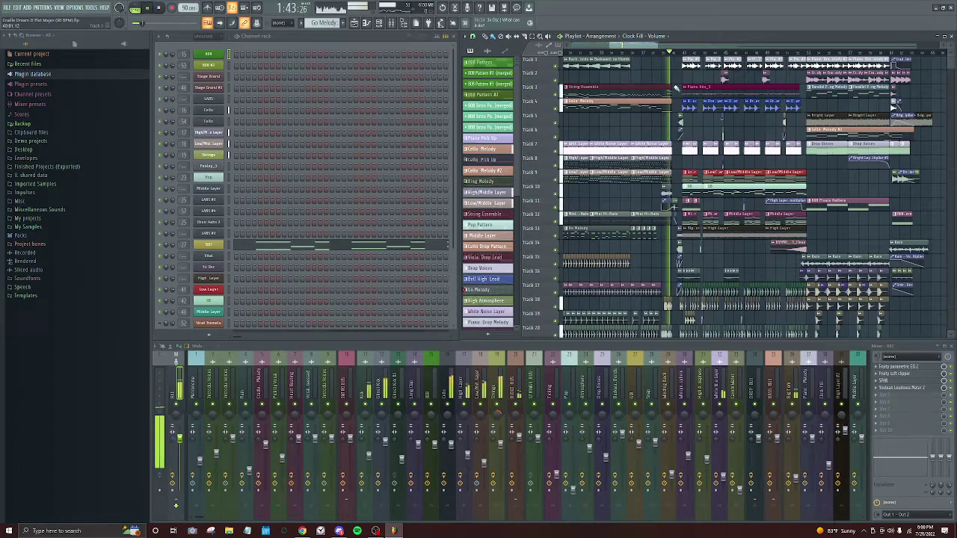
{"action": "scroll", "coordinate": [667, 75], "scroll_direction": "down", "scroll_amount": 3}
{"action": "scroll", "coordinate": [669, 83], "scroll_direction": "up", "scroll_amount": 2}
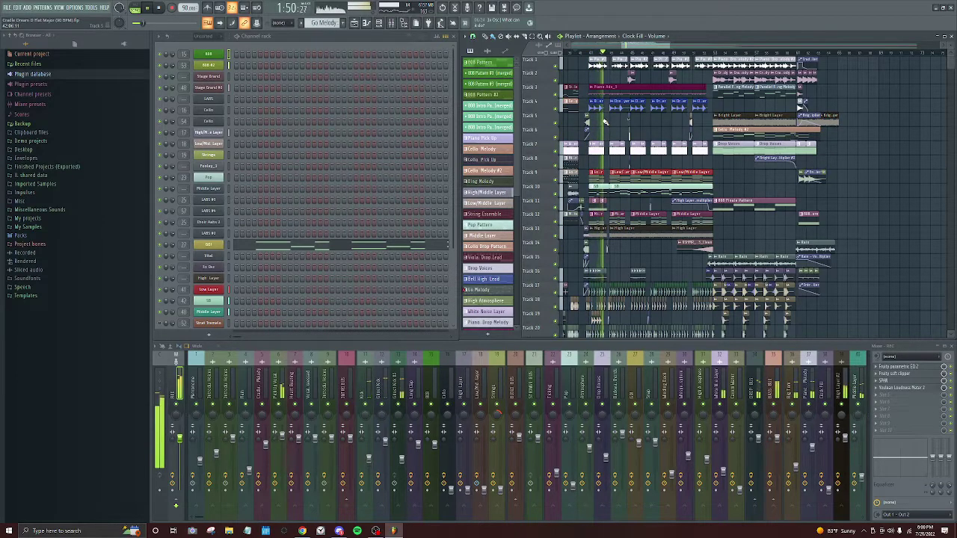
{"action": "scroll", "coordinate": [605, 122], "scroll_direction": "up", "scroll_amount": 2}
{"action": "scroll", "coordinate": [591, 206], "scroll_direction": "down", "scroll_amount": 3}
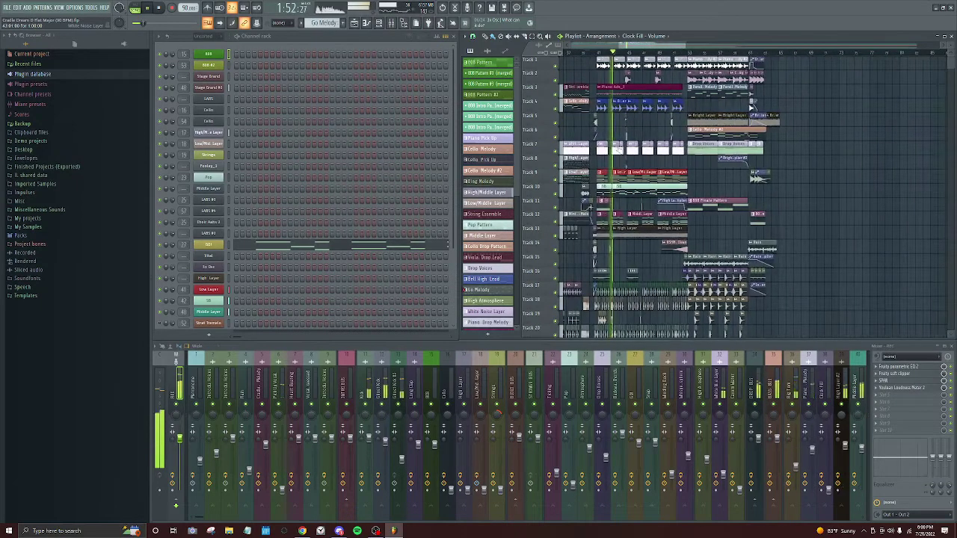
{"action": "scroll", "coordinate": [616, 118], "scroll_direction": "down", "scroll_amount": 2}
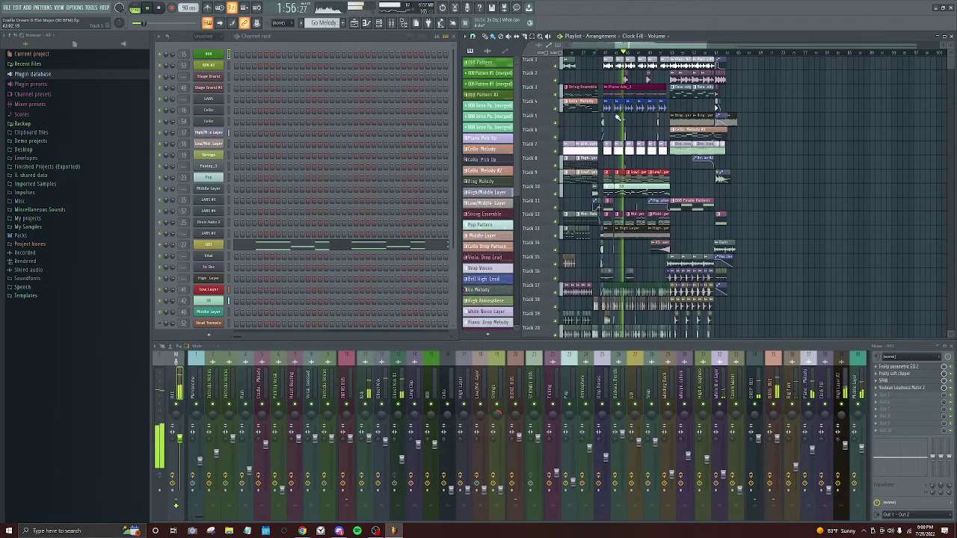
{"action": "key", "text": "space"}
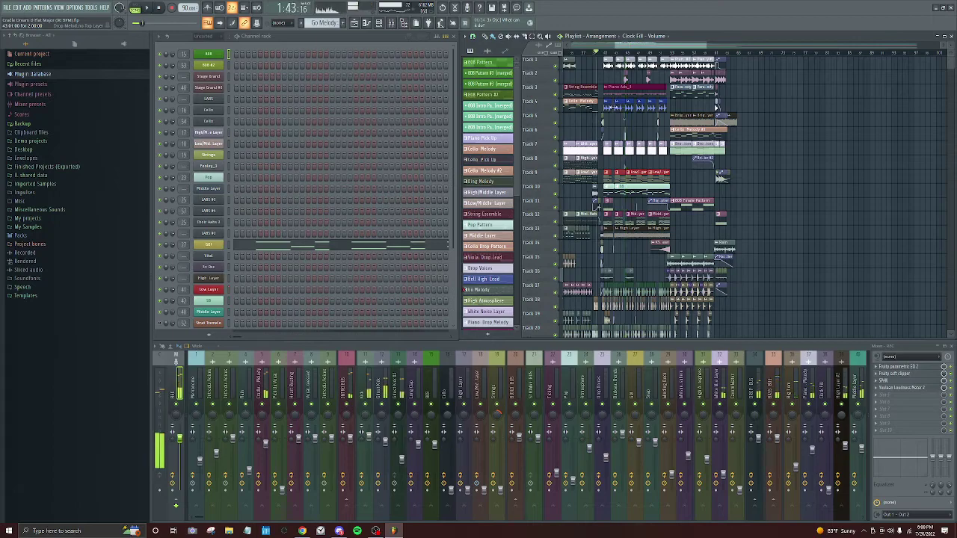
Maximize the playlist and examine the drop's stacked clips, including Drop Melody Piano Top Layer, White Noise Layer and Low/Middle Layer.
{"action": "left_click", "coordinate": [945, 37]}
{"action": "scroll", "coordinate": [371, 47], "scroll_direction": "up", "scroll_amount": 3}
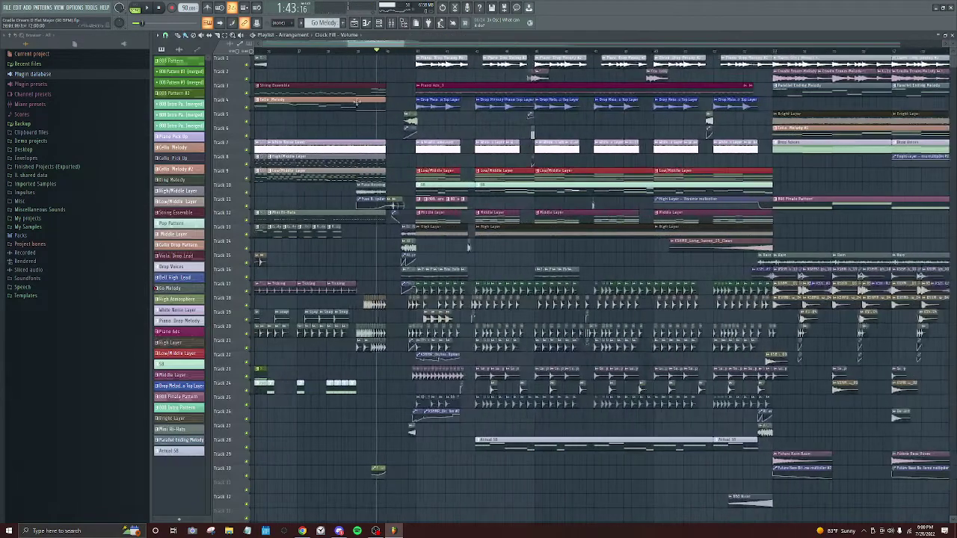
{"action": "scroll", "coordinate": [469, 140], "scroll_direction": "down", "scroll_amount": 3}
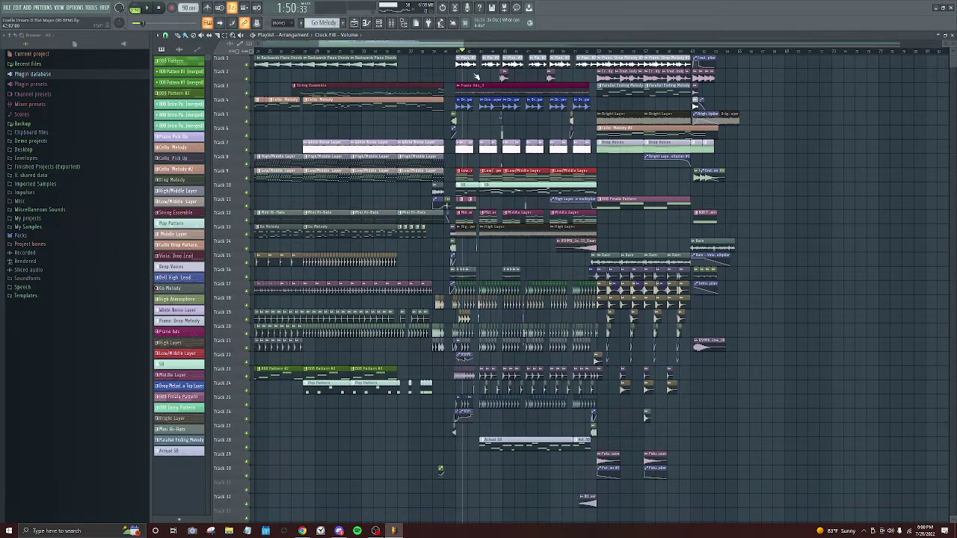
{"action": "scroll", "coordinate": [477, 196], "scroll_direction": "up", "scroll_amount": 6}
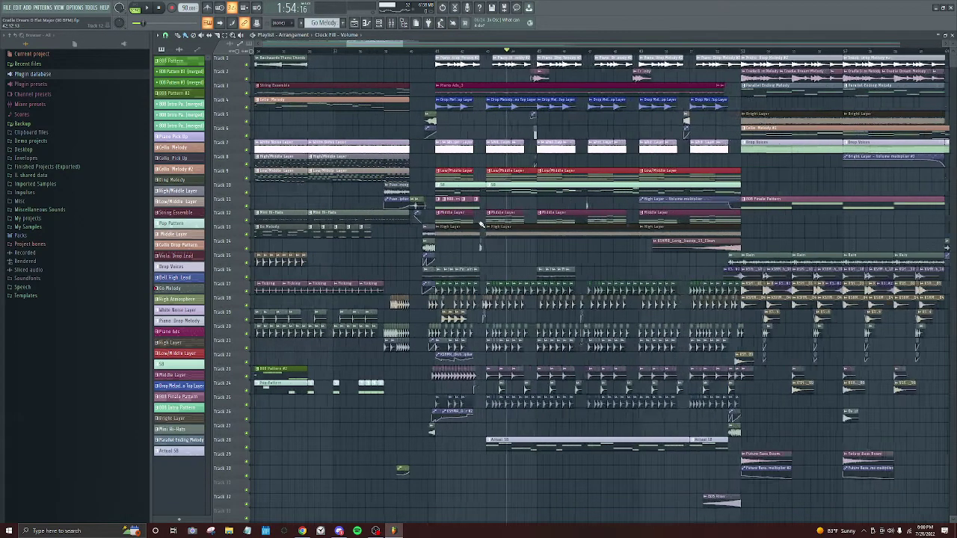
{"action": "scroll", "coordinate": [477, 197], "scroll_direction": "up", "scroll_amount": 4}
{"action": "scroll", "coordinate": [435, 167], "scroll_direction": "up", "scroll_amount": 5}
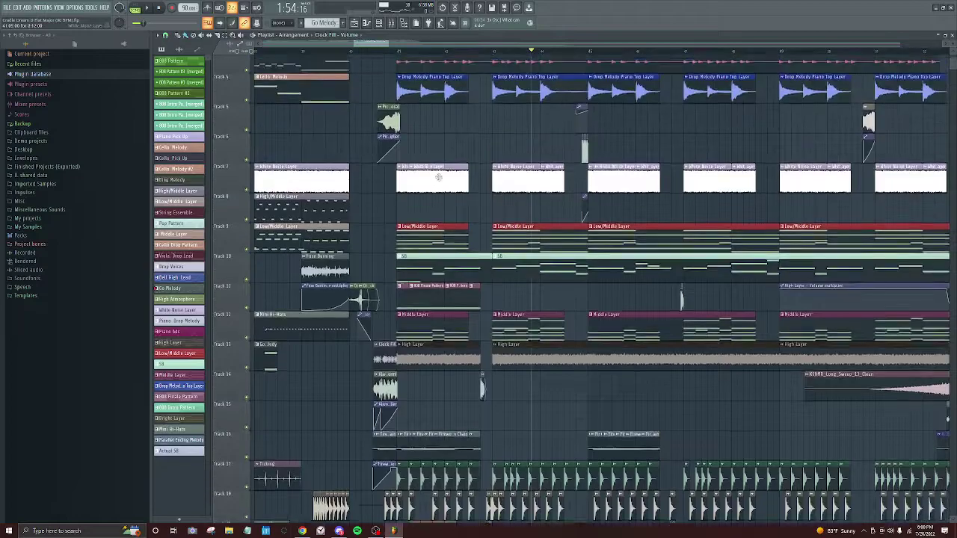
{"action": "scroll", "coordinate": [447, 221], "scroll_direction": "down", "scroll_amount": 3}
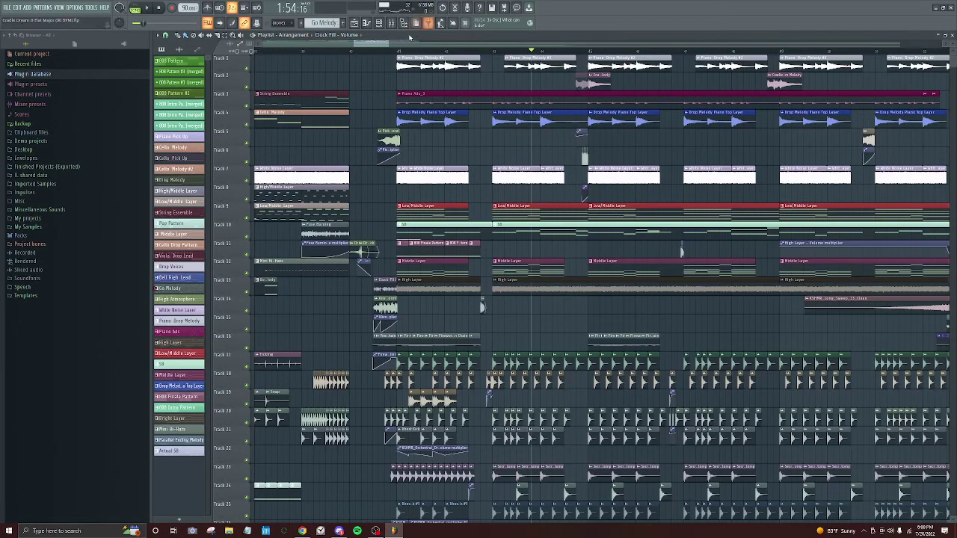
Play the drop from its start at 1:46:50 and stop playback partway through.
{"action": "left_click", "coordinate": [396, 54]}
{"action": "scroll", "coordinate": [555, 238], "scroll_direction": "down", "scroll_amount": 4}
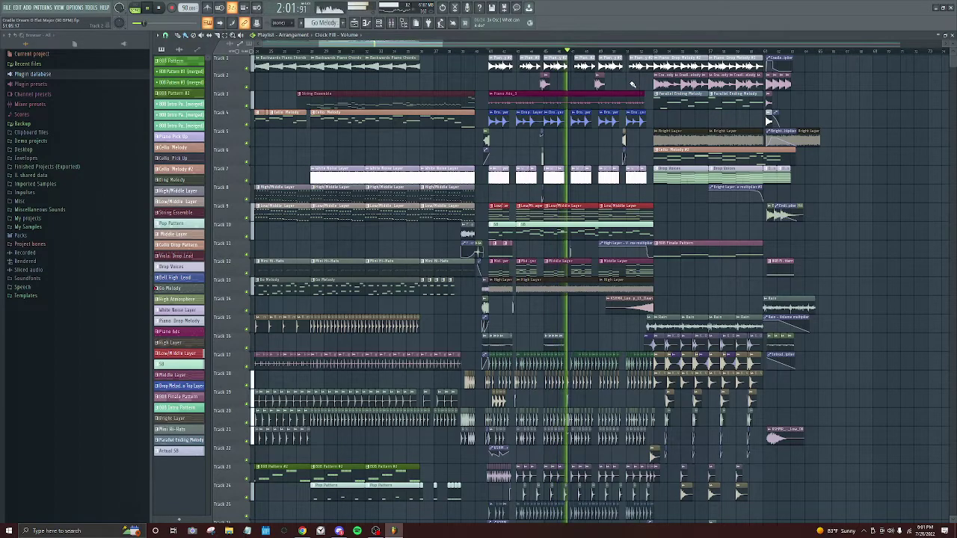
{"action": "key", "text": "space"}
{"action": "scroll", "coordinate": [516, 215], "scroll_direction": "up", "scroll_amount": 5}
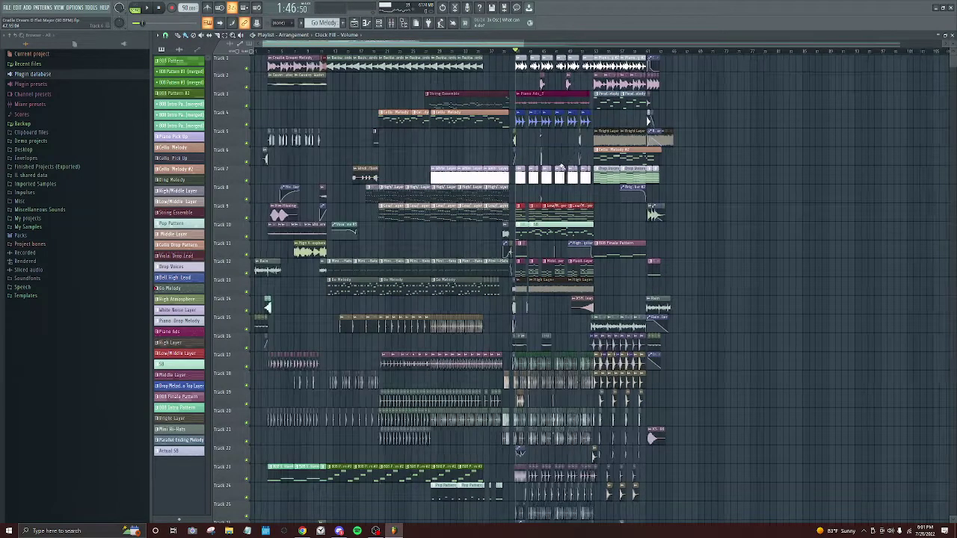
Examine how the drop's layers run into the finale, including Piano Ads, Middle Layer and the High Layer volume automation.
{"action": "scroll", "coordinate": [516, 214], "scroll_direction": "up", "scroll_amount": 4}
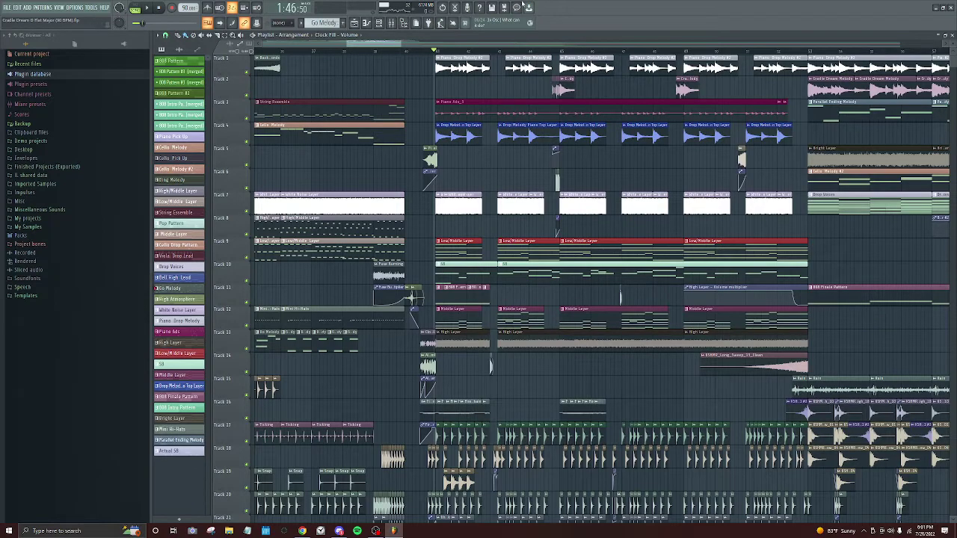
{"action": "scroll", "coordinate": [499, 139], "scroll_direction": "down", "scroll_amount": 4}
{"action": "scroll", "coordinate": [535, 141], "scroll_direction": "up", "scroll_amount": 3}
{"action": "scroll", "coordinate": [540, 140], "scroll_direction": "down", "scroll_amount": 3}
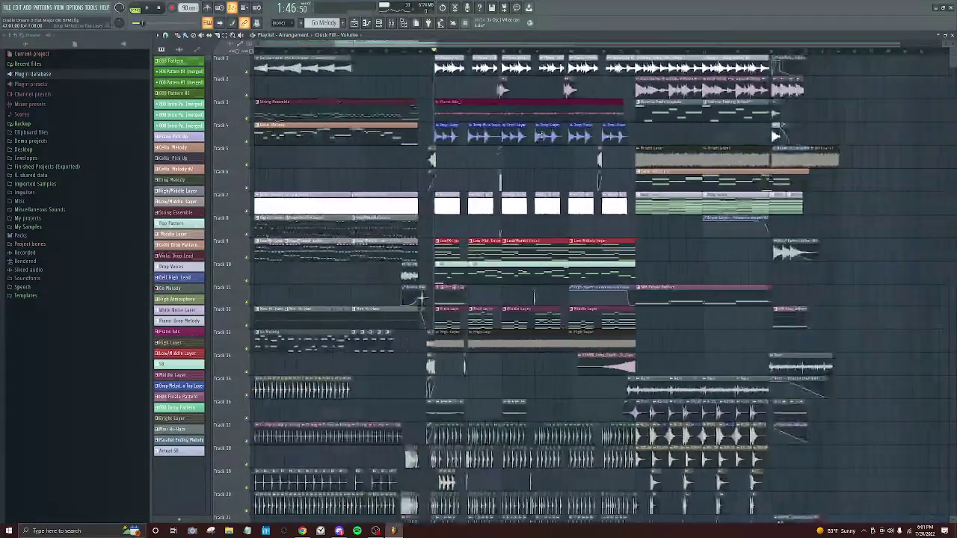
{"action": "scroll", "coordinate": [421, 91], "scroll_direction": "up", "scroll_amount": 6}
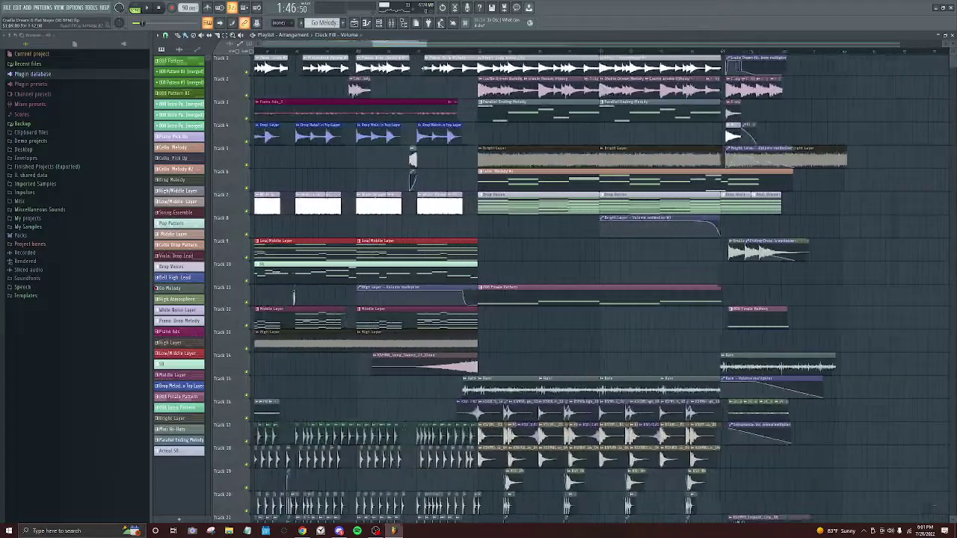
{"action": "scroll", "coordinate": [421, 90], "scroll_direction": "up", "scroll_amount": 4}
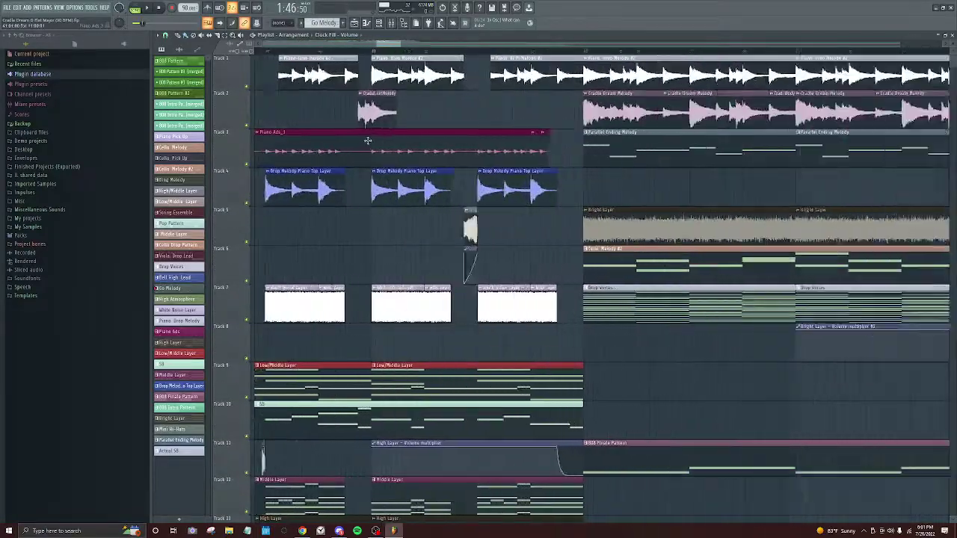
{"action": "scroll", "coordinate": [367, 155], "scroll_direction": "up", "scroll_amount": 3}
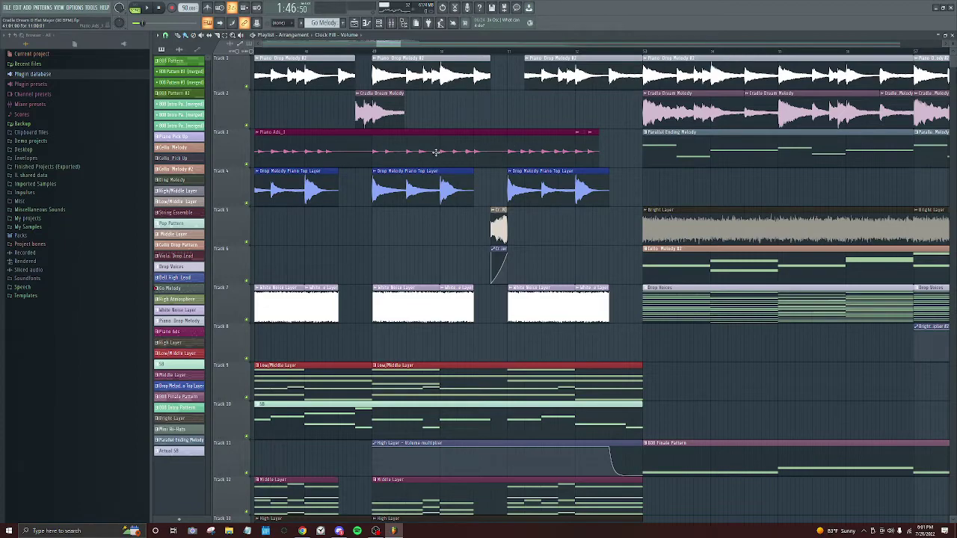
{"action": "scroll", "coordinate": [483, 142], "scroll_direction": "down", "scroll_amount": 3}
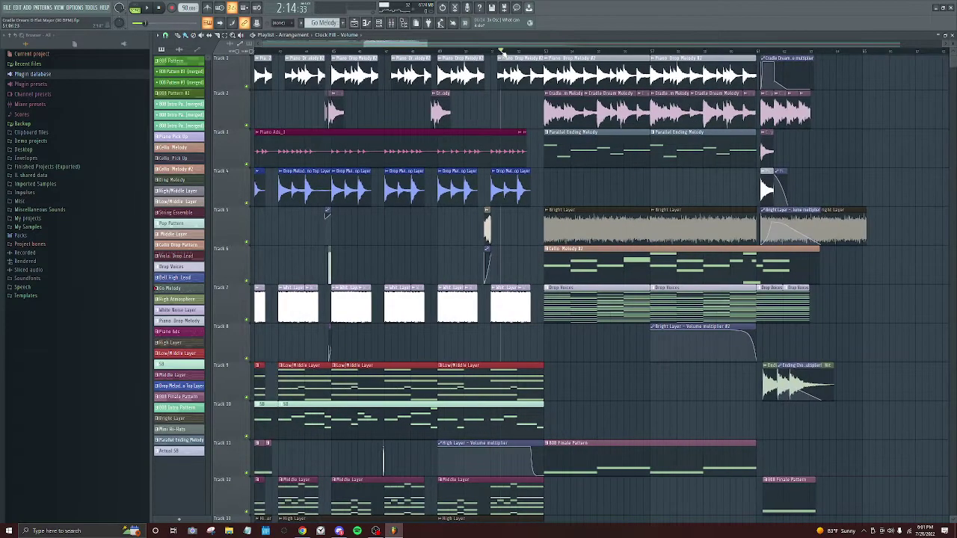
Play from 2:14:33 through the end of the drop into the first bars of the finale, ending playback there.
{"action": "key", "text": "space"}
{"action": "left_click_drag", "start_coordinate": [423, 44], "coordinate": [436, 44]}
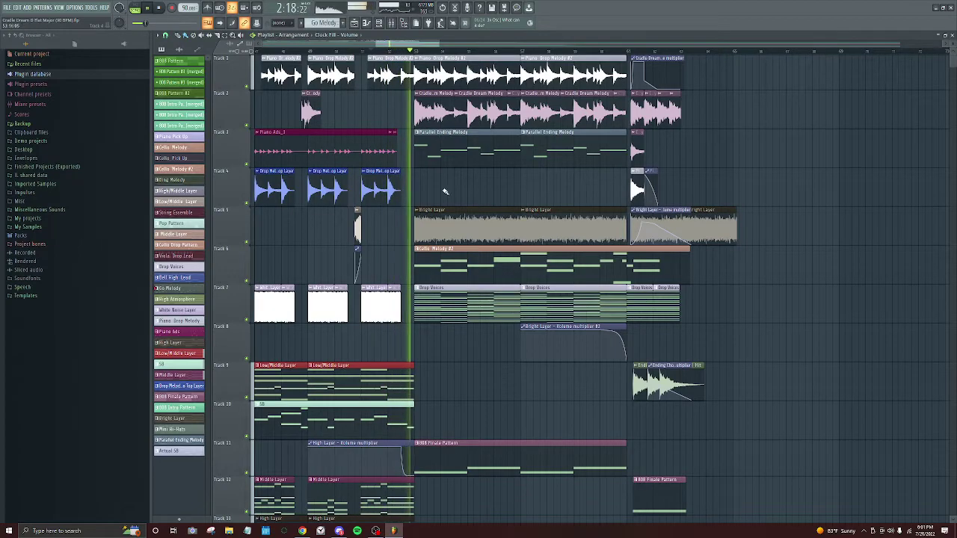
{"action": "scroll", "coordinate": [527, 179], "scroll_direction": "down", "scroll_amount": 4}
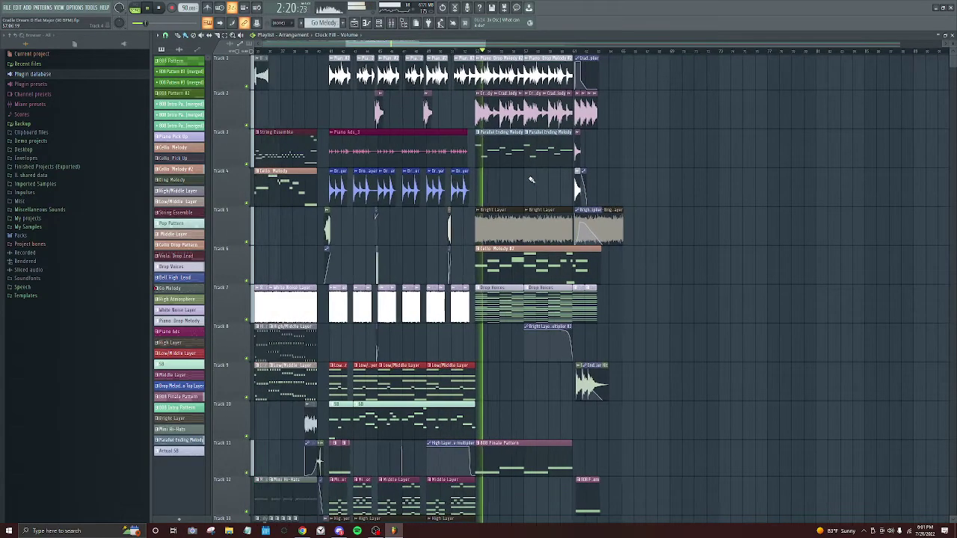
{"action": "key", "text": "space"}
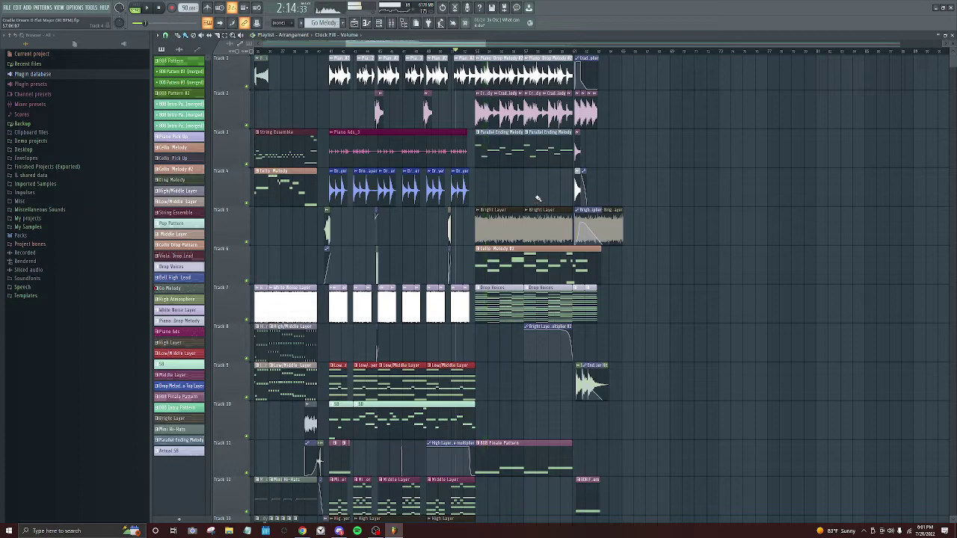
Examine the finale's melody, rain and percussion layers and place the playhead at the section's start, 2:18:66.
{"action": "scroll", "coordinate": [538, 198], "scroll_direction": "down", "scroll_amount": 3}
{"action": "scroll", "coordinate": [523, 198], "scroll_direction": "up", "scroll_amount": 5}
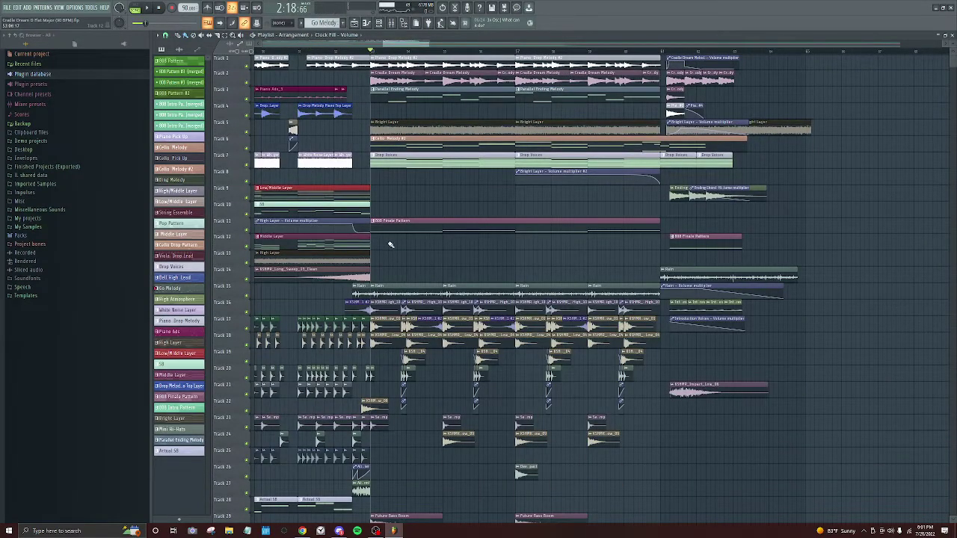
{"action": "scroll", "coordinate": [390, 245], "scroll_direction": "up", "scroll_amount": 3}
{"action": "scroll", "coordinate": [395, 241], "scroll_direction": "down", "scroll_amount": 4}
{"action": "left_click_drag", "start_coordinate": [382, 50], "coordinate": [379, 104]}
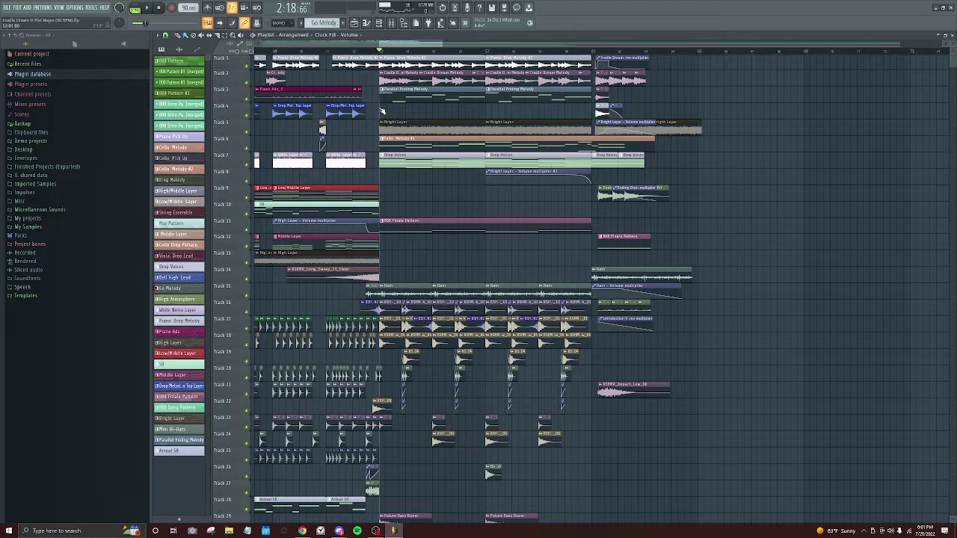
Compare the finale's two halves by moving the playhead to 2:29:33, back to 2:18:66 and on to 2:37:50.
{"action": "left_click_drag", "start_coordinate": [411, 50], "coordinate": [488, 66]}
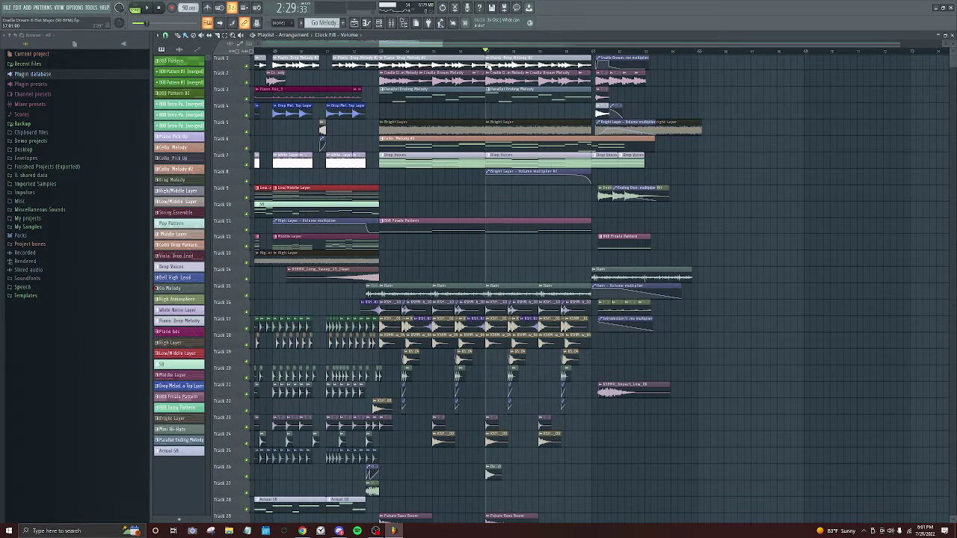
{"action": "left_click", "coordinate": [382, 52]}
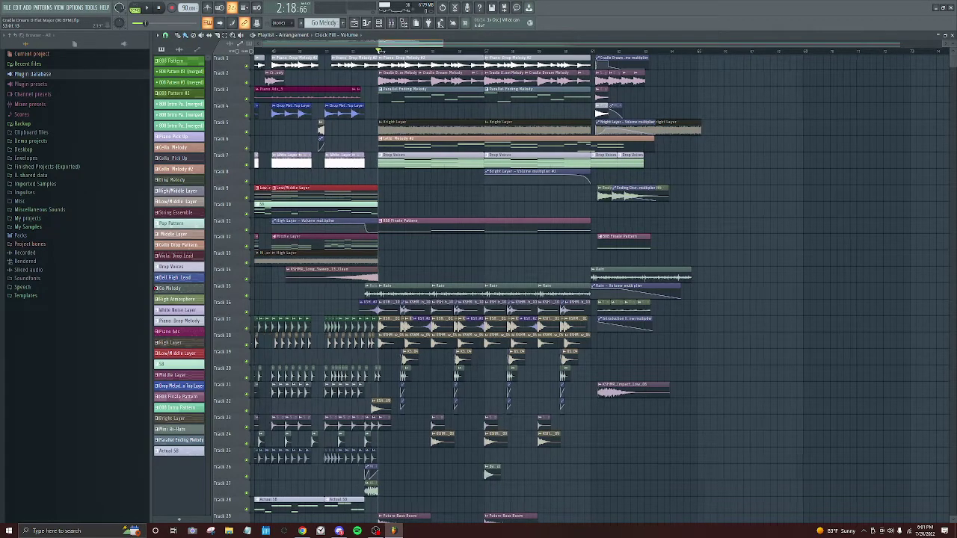
{"action": "left_click_drag", "start_coordinate": [379, 44], "coordinate": [483, 159]}
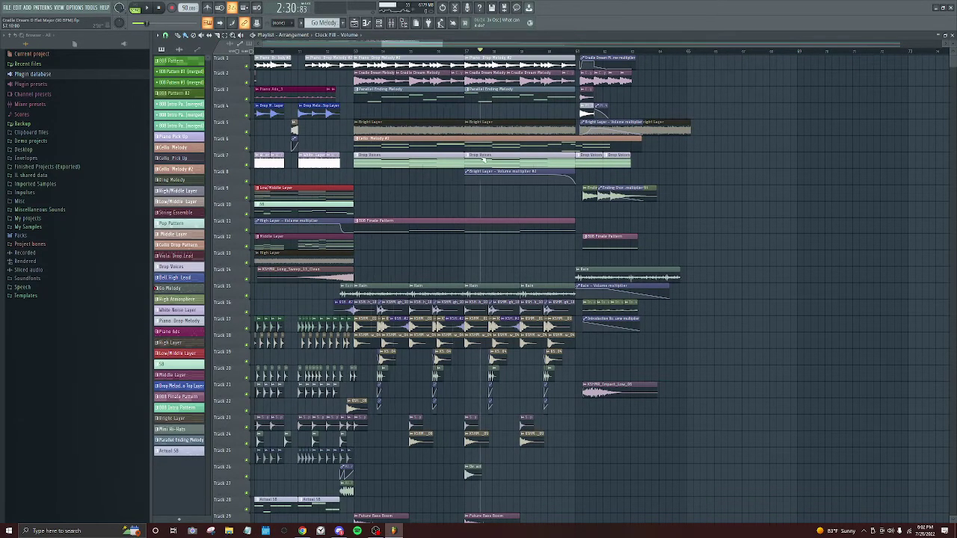
{"action": "left_click_drag", "start_coordinate": [397, 52], "coordinate": [551, 148]}
{"action": "scroll", "coordinate": [526, 181], "scroll_direction": "down", "scroll_amount": 6}
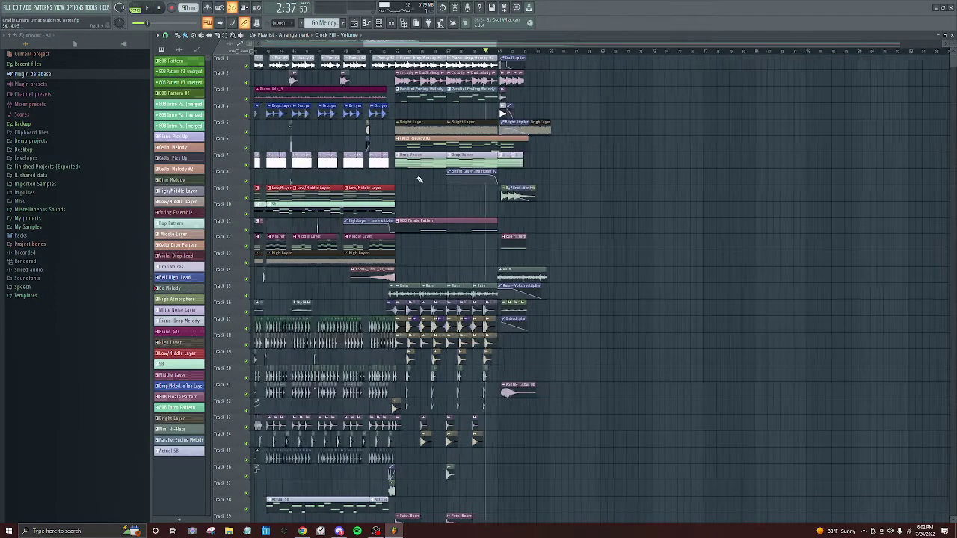
Play briefly from 0:41:16 with the whole arrangement in view, stop, and place the playhead at 1:07:83.
{"action": "scroll", "coordinate": [318, 198], "scroll_direction": "up", "scroll_amount": 6}
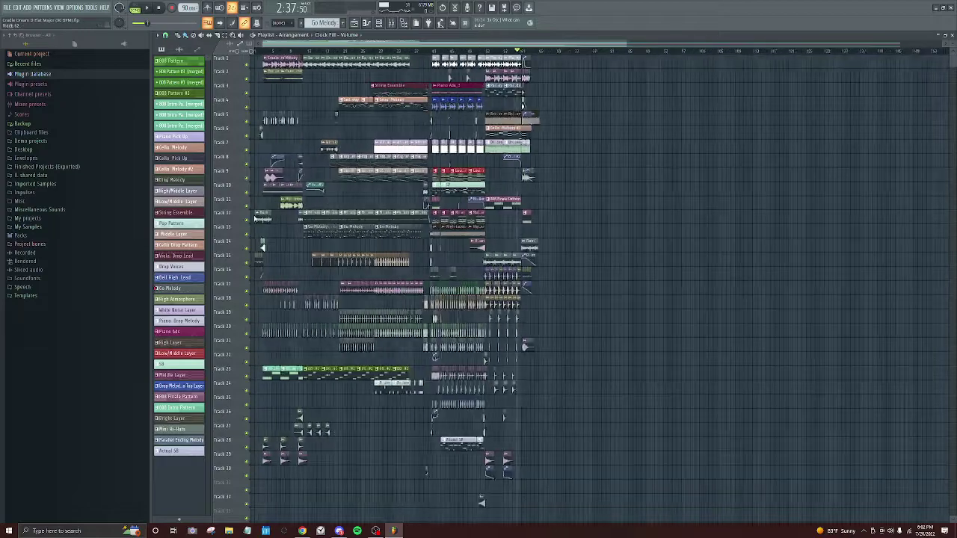
{"action": "scroll", "coordinate": [416, 181], "scroll_direction": "down", "scroll_amount": 4}
{"action": "scroll", "coordinate": [417, 45], "scroll_direction": "up", "scroll_amount": 4}
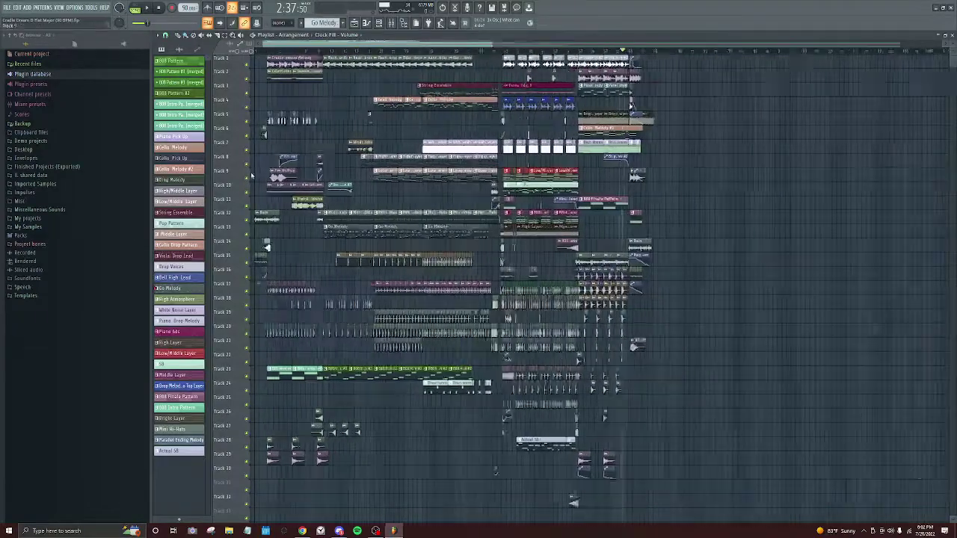
{"action": "scroll", "coordinate": [417, 45], "scroll_direction": "down", "scroll_amount": 2}
{"action": "left_click", "coordinate": [371, 52]}
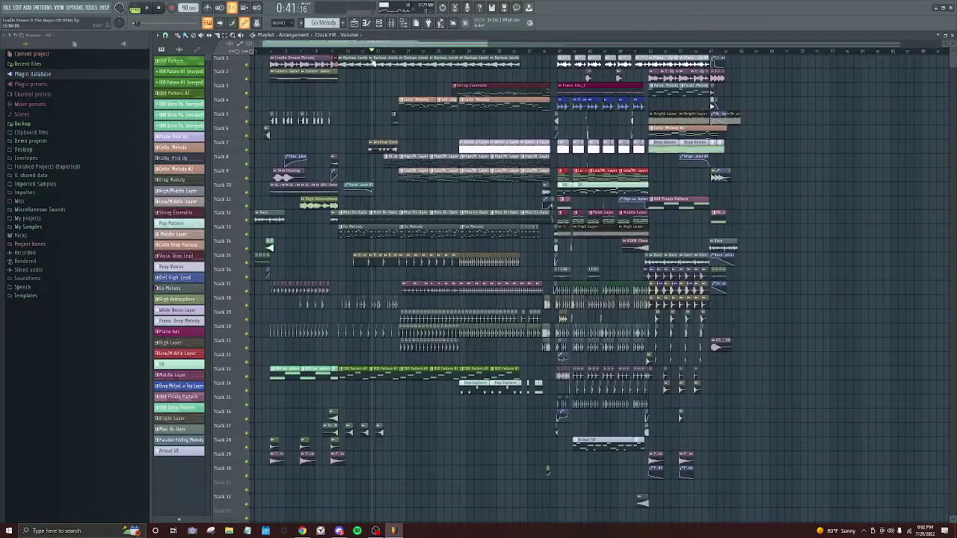
{"action": "key", "text": "space"}
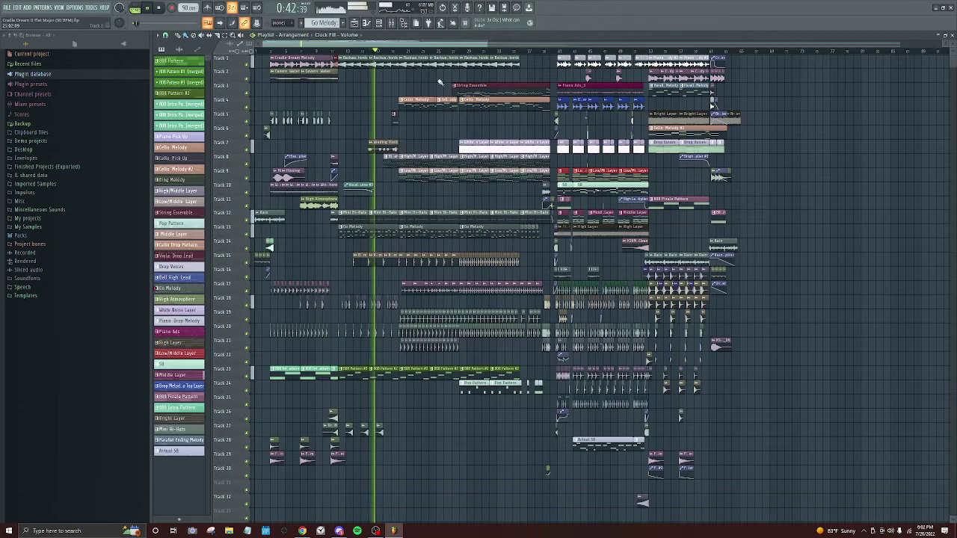
{"action": "left_click", "coordinate": [447, 49]}
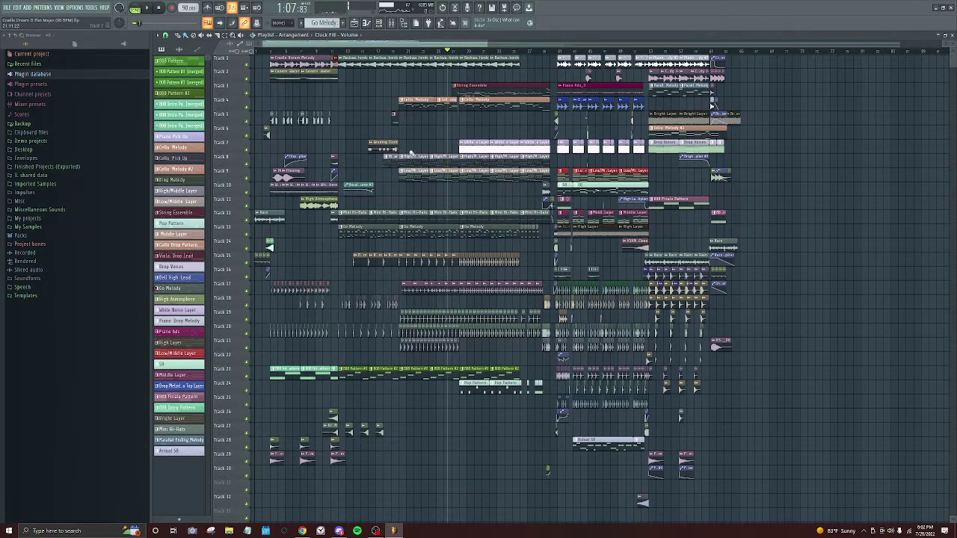
Examine the build-up, the drop layers and the percussion tracks around bars 37 to 50.
{"action": "scroll", "coordinate": [577, 378], "scroll_direction": "up", "scroll_amount": 3}
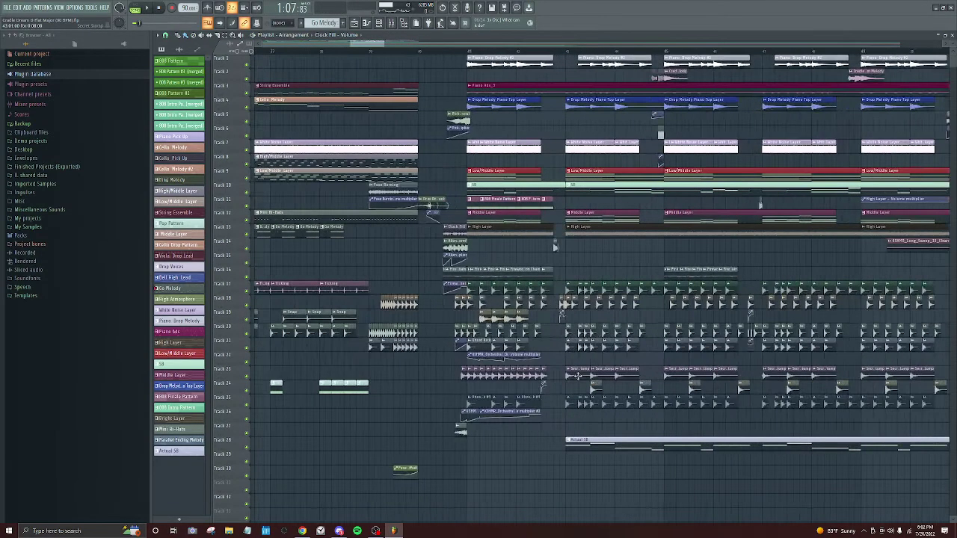
{"action": "scroll", "coordinate": [577, 377], "scroll_direction": "up", "scroll_amount": 2}
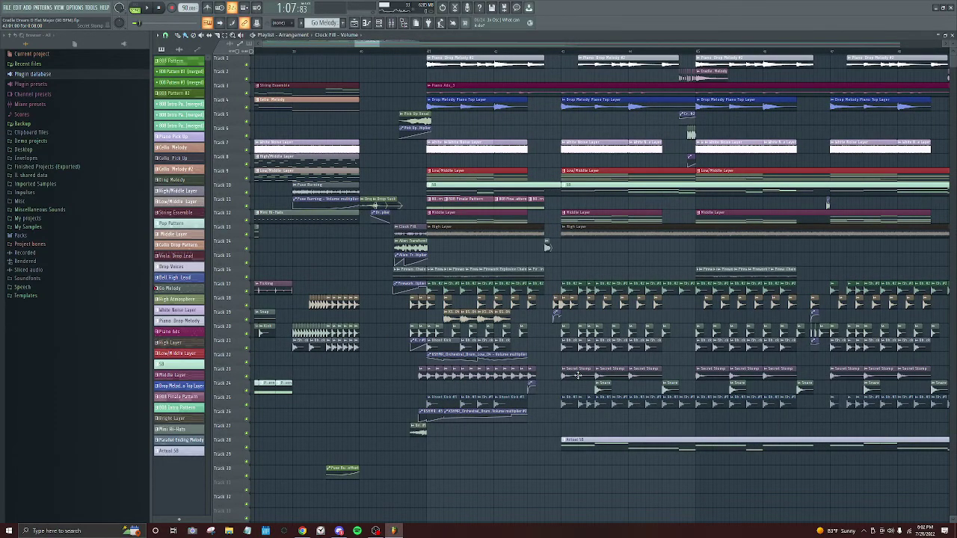
{"action": "scroll", "coordinate": [577, 376], "scroll_direction": "down", "scroll_amount": 8}
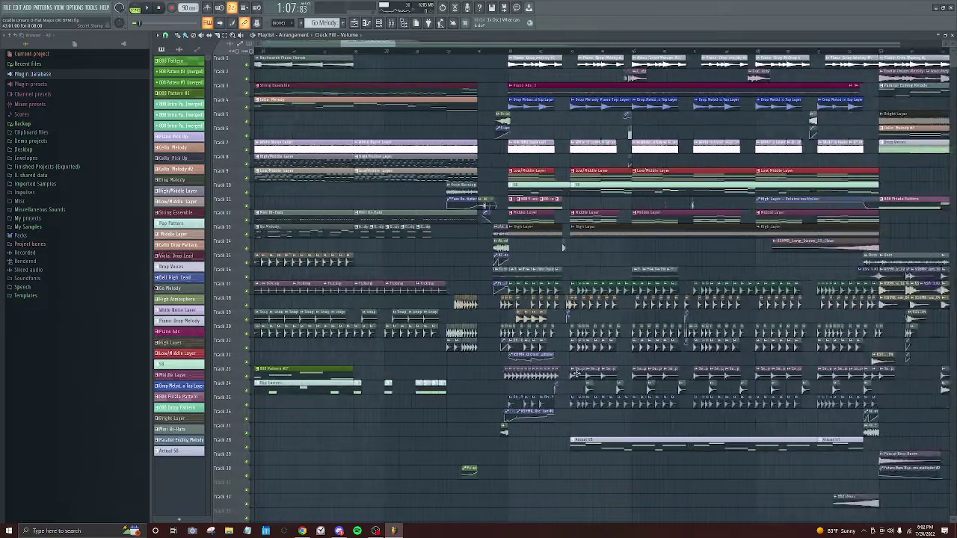
{"action": "scroll", "coordinate": [533, 361], "scroll_direction": "down", "scroll_amount": 4}
Collapse the volume automation track group and the small track group directly below Switches.
{"action": "scroll", "coordinate": [312, 238], "scroll_direction": "down", "scroll_amount": 3}
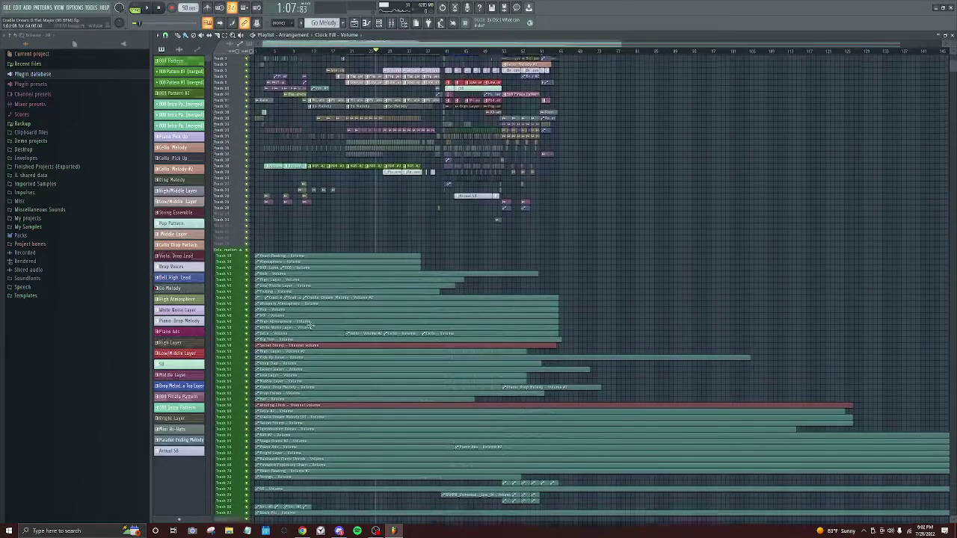
{"action": "left_click", "coordinate": [242, 221]}
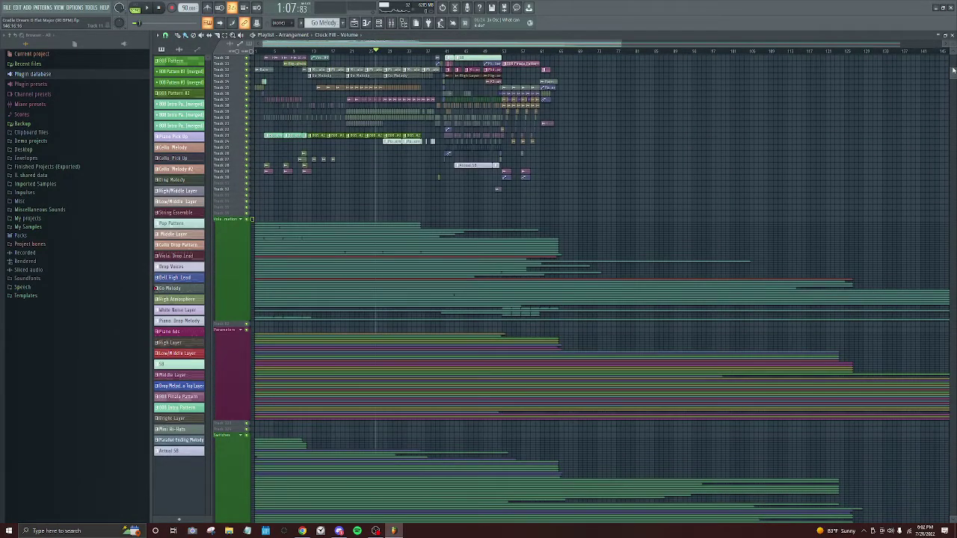
{"action": "scroll", "coordinate": [565, 192], "scroll_direction": "down", "scroll_amount": 6}
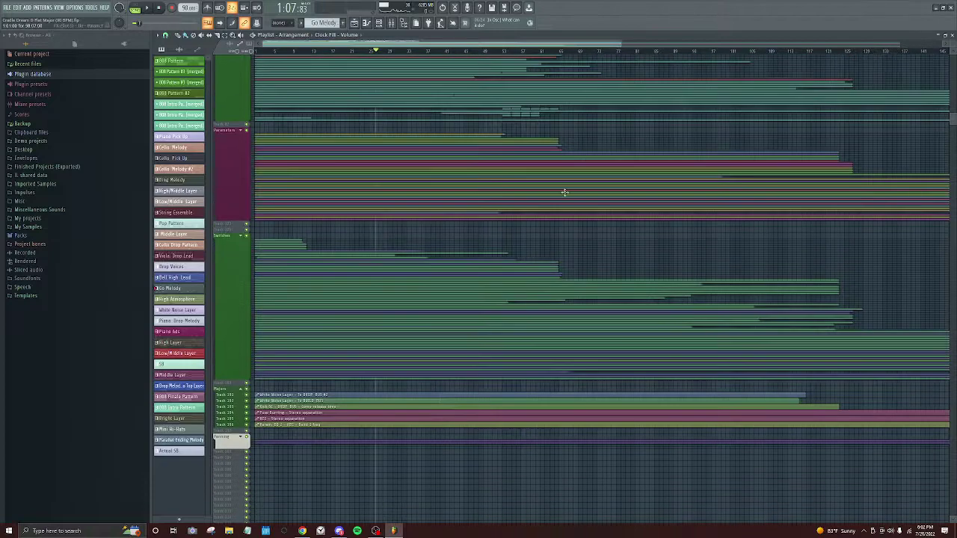
{"action": "left_click", "coordinate": [244, 389]}
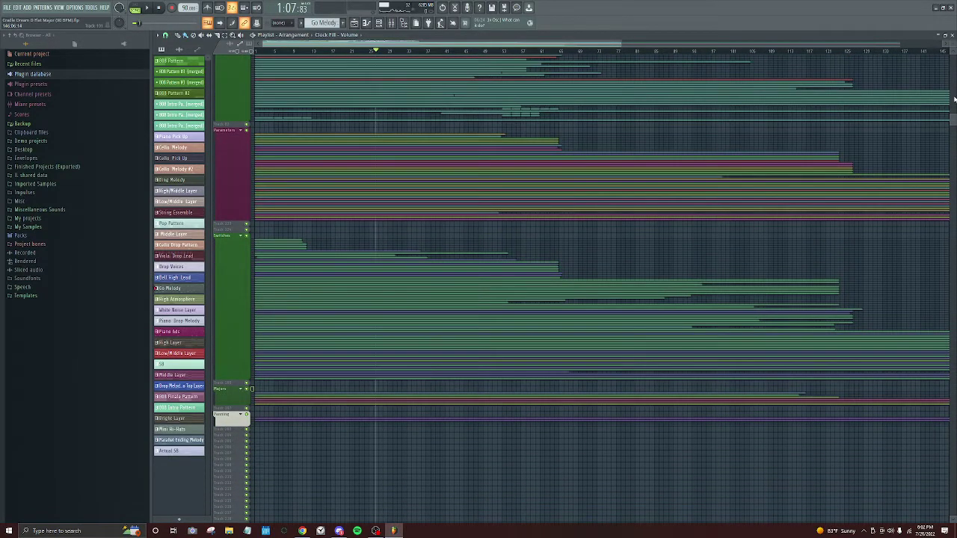
Examine the full length of the collapsed volume automation, Parameters and Switches track groups.
{"action": "left_click_drag", "start_coordinate": [953, 124], "coordinate": [924, 105]}
{"action": "scroll", "coordinate": [508, 267], "scroll_direction": "down", "scroll_amount": 3}
{"action": "scroll", "coordinate": [369, 293], "scroll_direction": "down", "scroll_amount": 3}
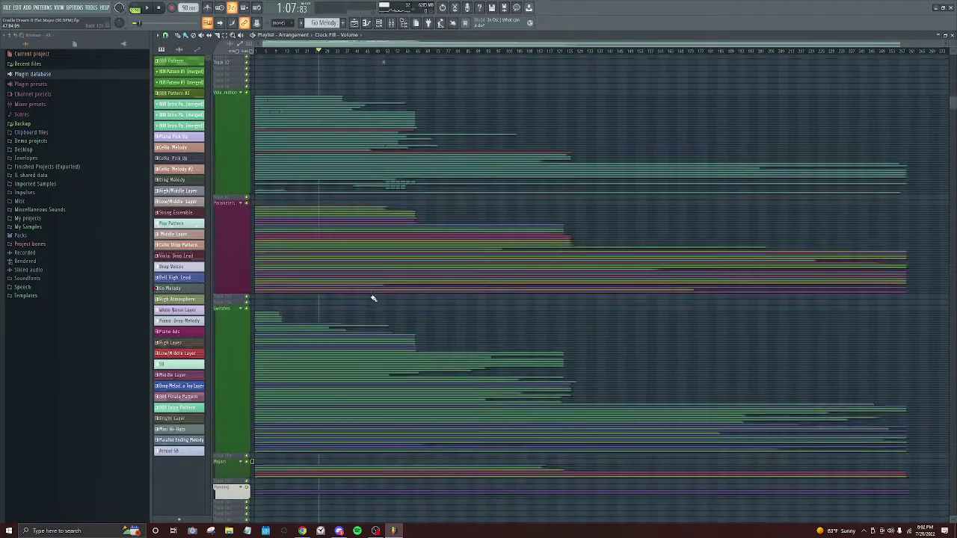
{"action": "scroll", "coordinate": [374, 292], "scroll_direction": "down", "scroll_amount": 2}
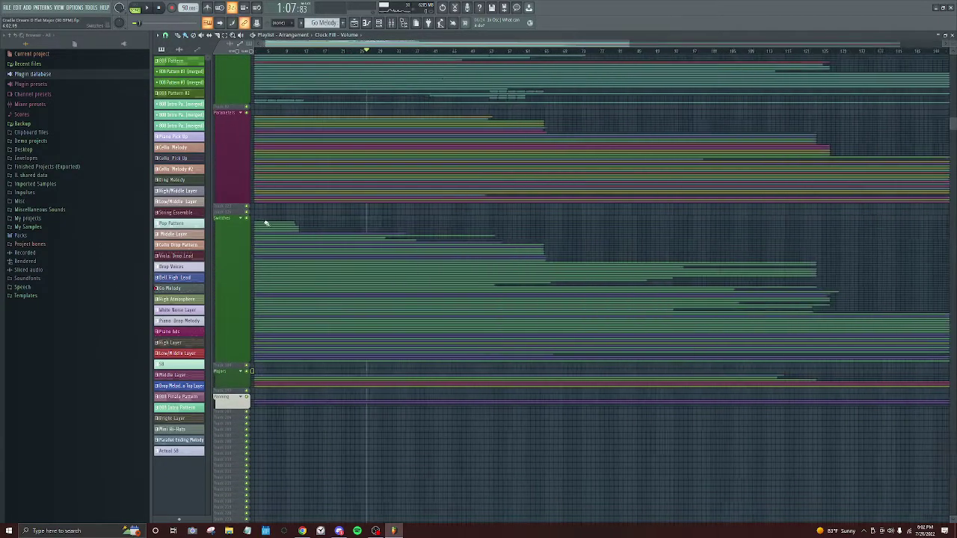
{"action": "scroll", "coordinate": [318, 306], "scroll_direction": "up", "scroll_amount": 1}
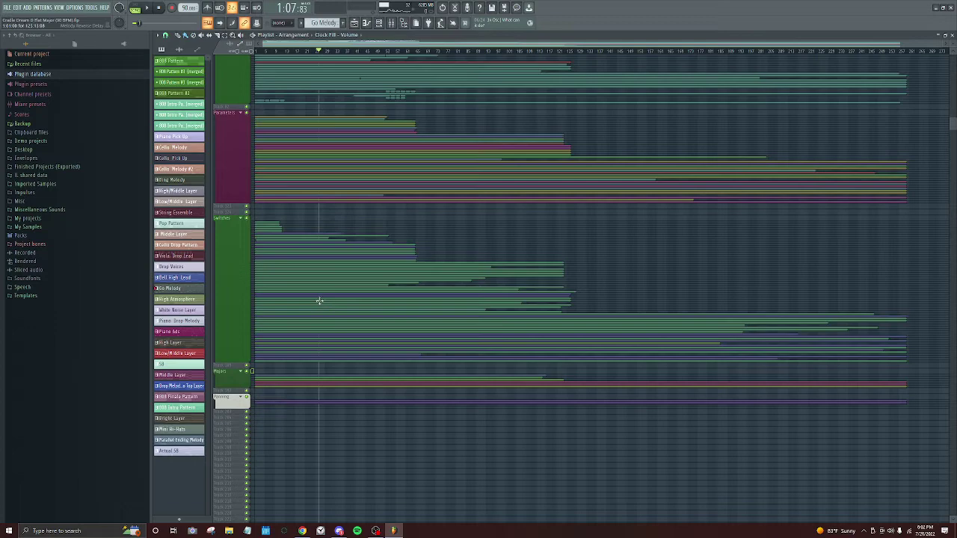
{"action": "scroll", "coordinate": [320, 308], "scroll_direction": "up", "scroll_amount": 2}
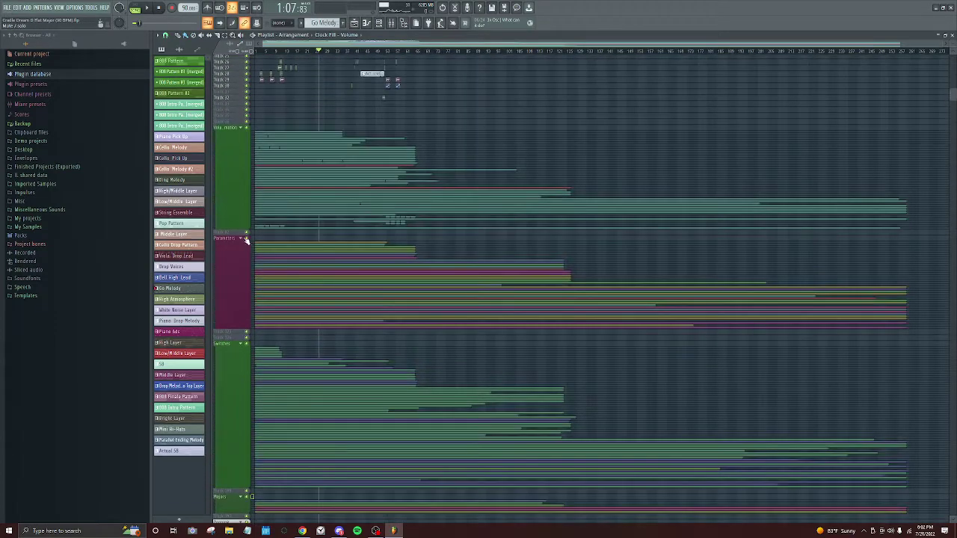
Expand the Parameters track group, examine its EQ, reverb and filter automation curves, and collapse the group again.
{"action": "scroll", "coordinate": [270, 326], "scroll_direction": "up", "scroll_amount": 4}
{"action": "scroll", "coordinate": [280, 336], "scroll_direction": "up", "scroll_amount": 4}
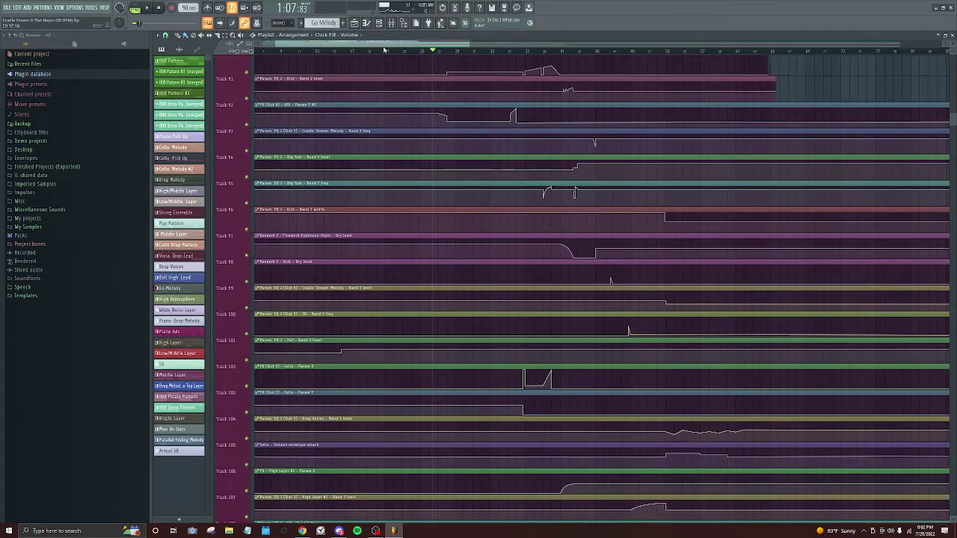
{"action": "scroll", "coordinate": [377, 210], "scroll_direction": "down", "scroll_amount": 5}
{"action": "scroll", "coordinate": [342, 250], "scroll_direction": "down", "scroll_amount": 2}
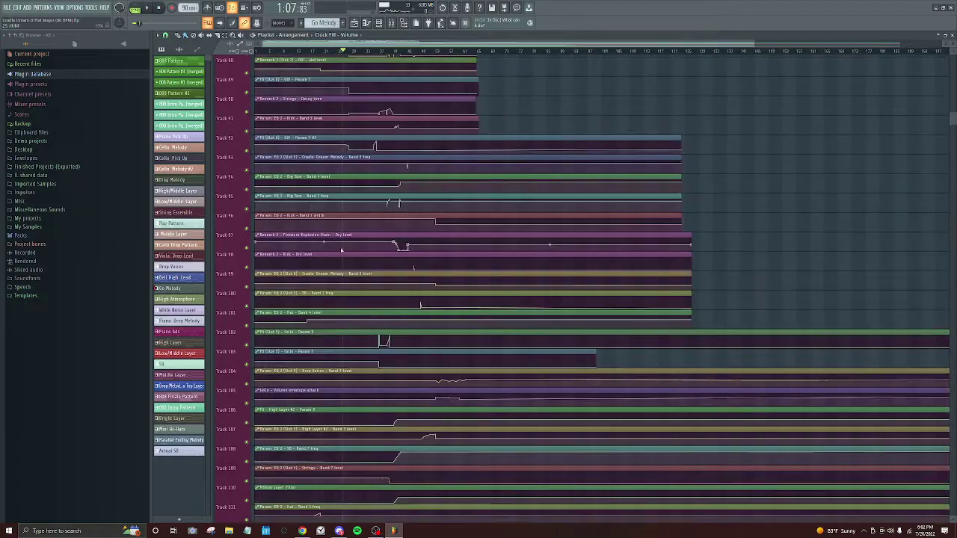
{"action": "scroll", "coordinate": [297, 286], "scroll_direction": "down", "scroll_amount": 1}
{"action": "scroll", "coordinate": [300, 299], "scroll_direction": "down", "scroll_amount": 3}
{"action": "scroll", "coordinate": [300, 302], "scroll_direction": "down", "scroll_amount": 8}
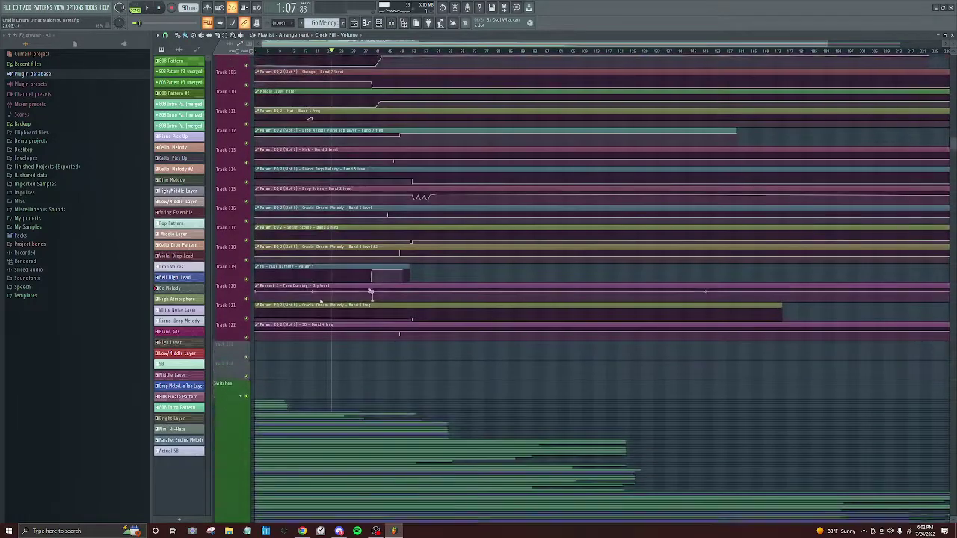
{"action": "scroll", "coordinate": [323, 292], "scroll_direction": "down", "scroll_amount": 8}
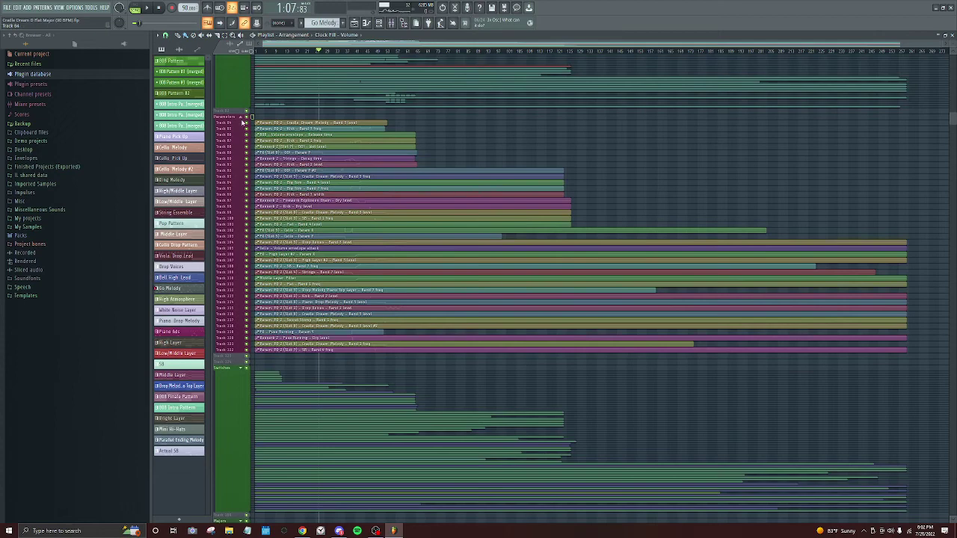
{"action": "left_click", "coordinate": [241, 118]}
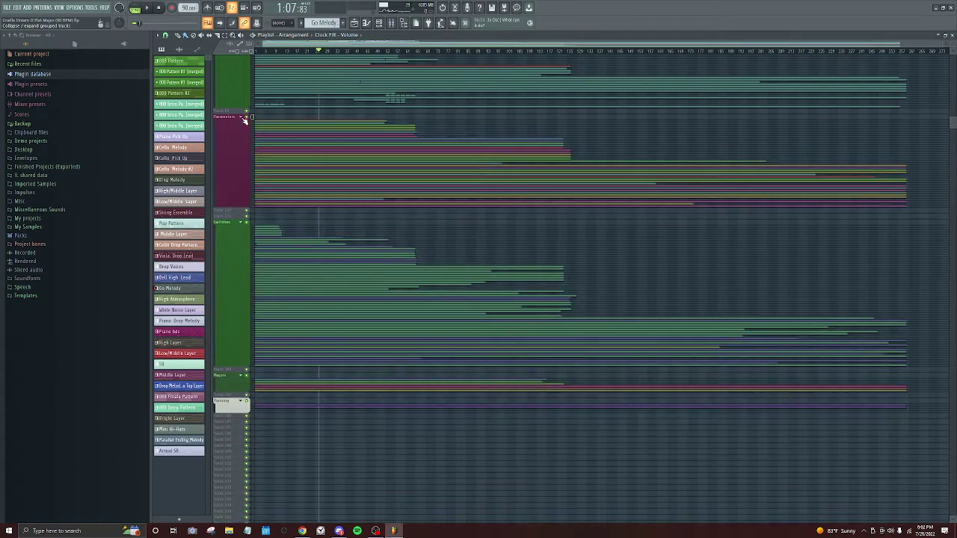
Expand the volume automation track group, examine its layers' volume curves, and place the playhead at 0:10:00.
{"action": "left_click_drag", "start_coordinate": [952, 122], "coordinate": [952, 92]}
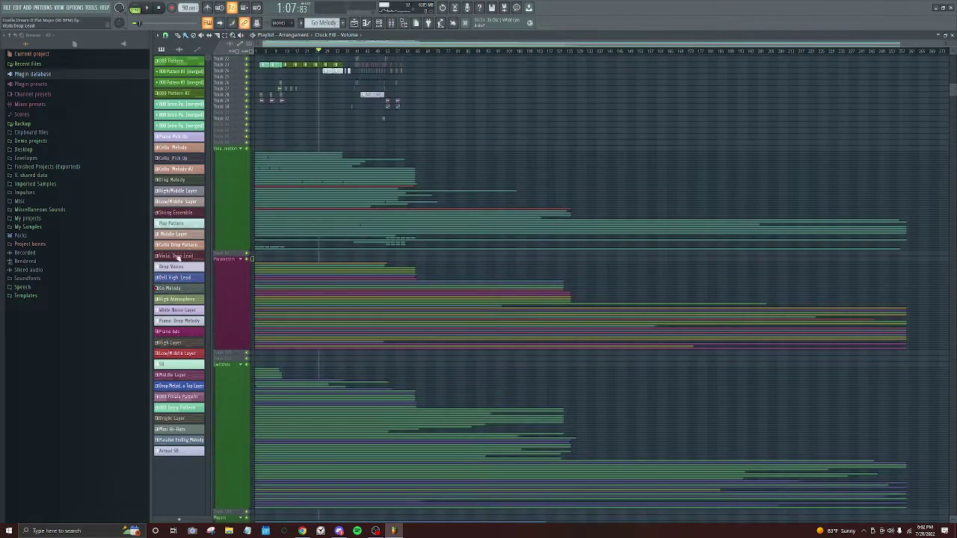
{"action": "scroll", "coordinate": [229, 276], "scroll_direction": "up", "scroll_amount": 5}
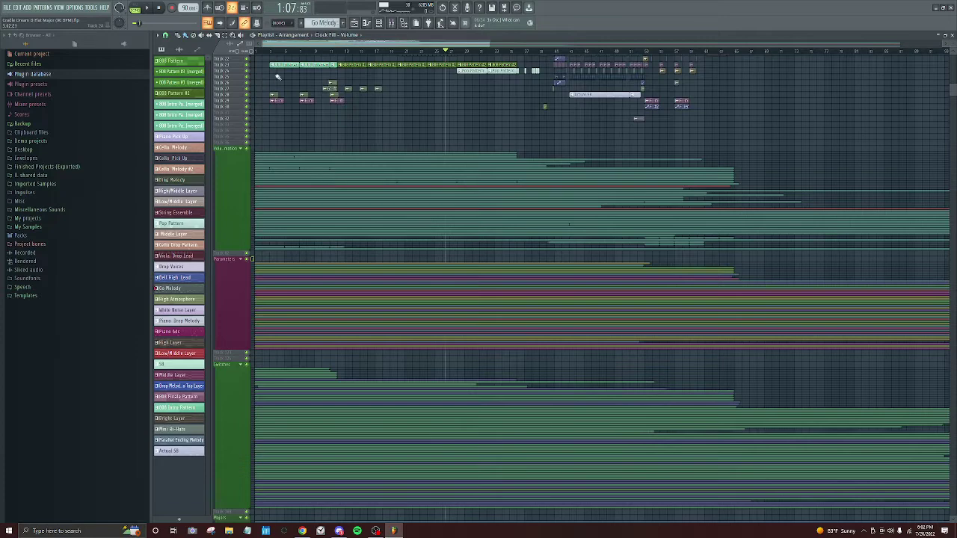
{"action": "scroll", "coordinate": [314, 203], "scroll_direction": "down", "scroll_amount": 4}
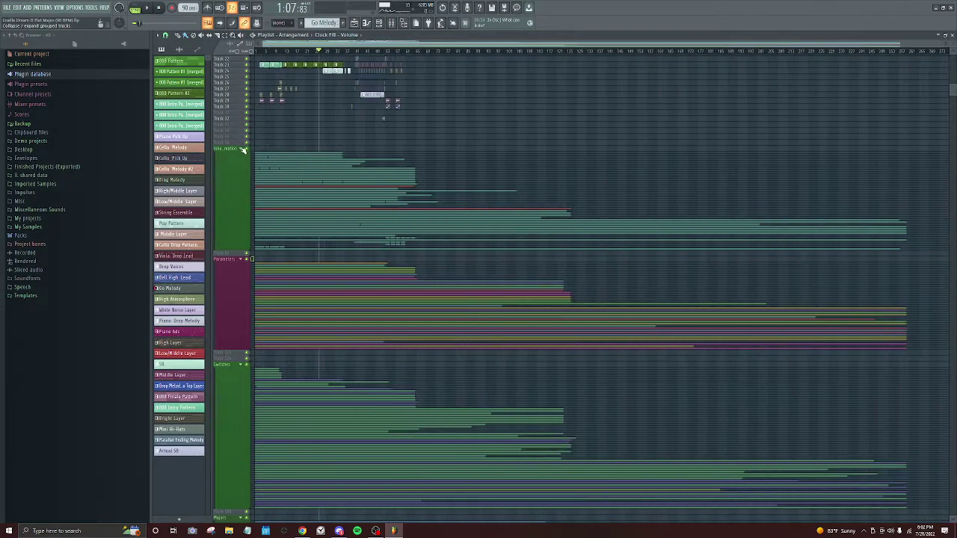
{"action": "left_click", "coordinate": [241, 149]}
{"action": "scroll", "coordinate": [252, 257], "scroll_direction": "up", "scroll_amount": 8}
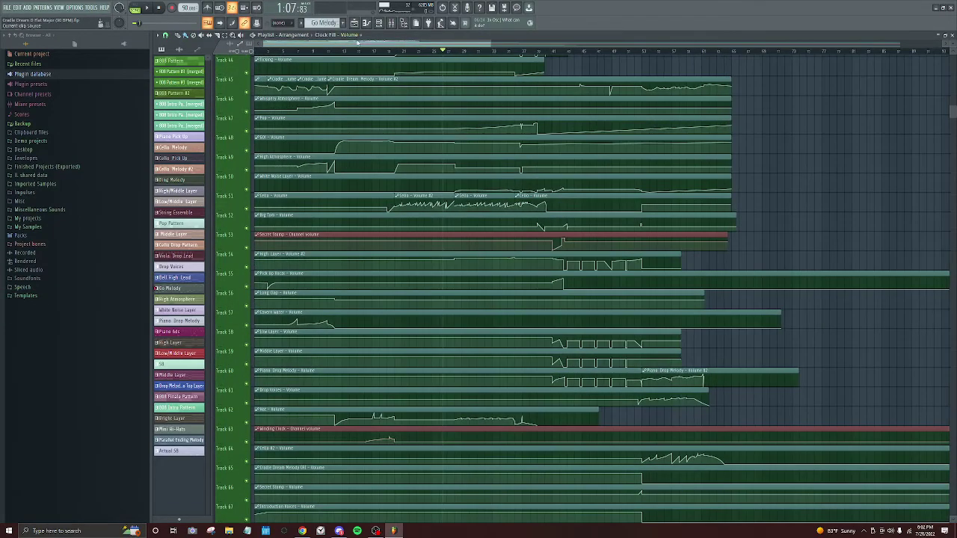
{"action": "scroll", "coordinate": [255, 128], "scroll_direction": "down", "scroll_amount": 6}
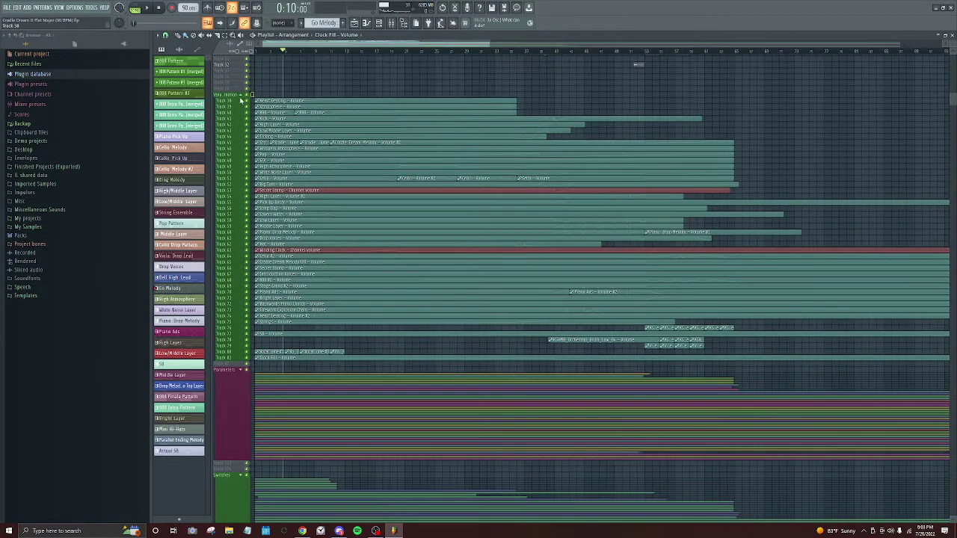
Examine the overall arrangement from the opening melody to the ending, including the lower effects and percussion tracks.
{"action": "left_click_drag", "start_coordinate": [952, 112], "coordinate": [617, 40]}
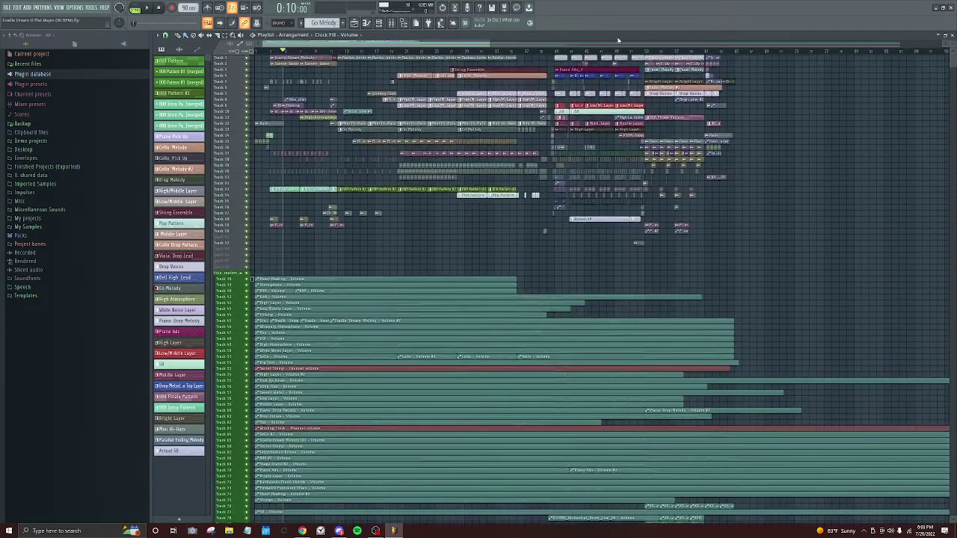
{"action": "scroll", "coordinate": [422, 103], "scroll_direction": "down", "scroll_amount": 5}
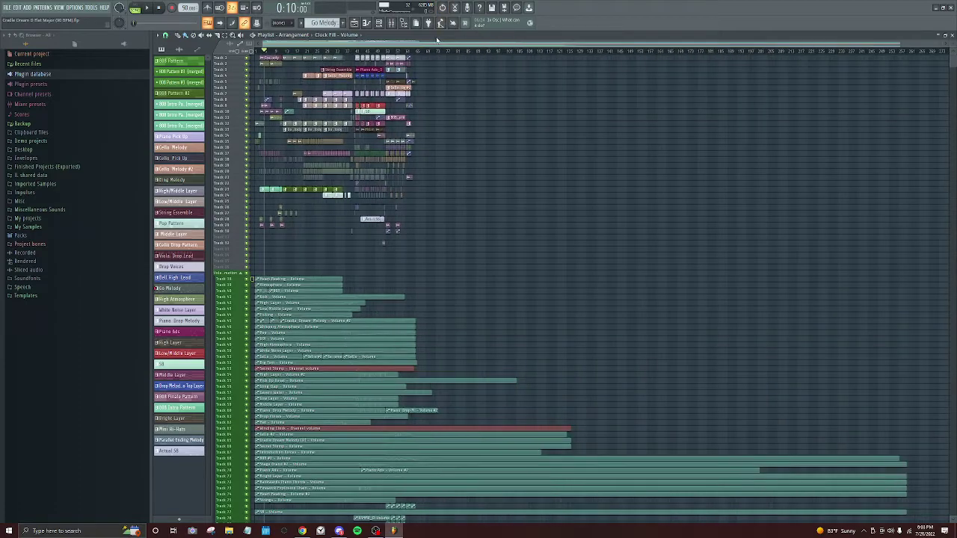
{"action": "scroll", "coordinate": [334, 172], "scroll_direction": "up", "scroll_amount": 6}
{"action": "scroll", "coordinate": [359, 195], "scroll_direction": "up", "scroll_amount": 4}
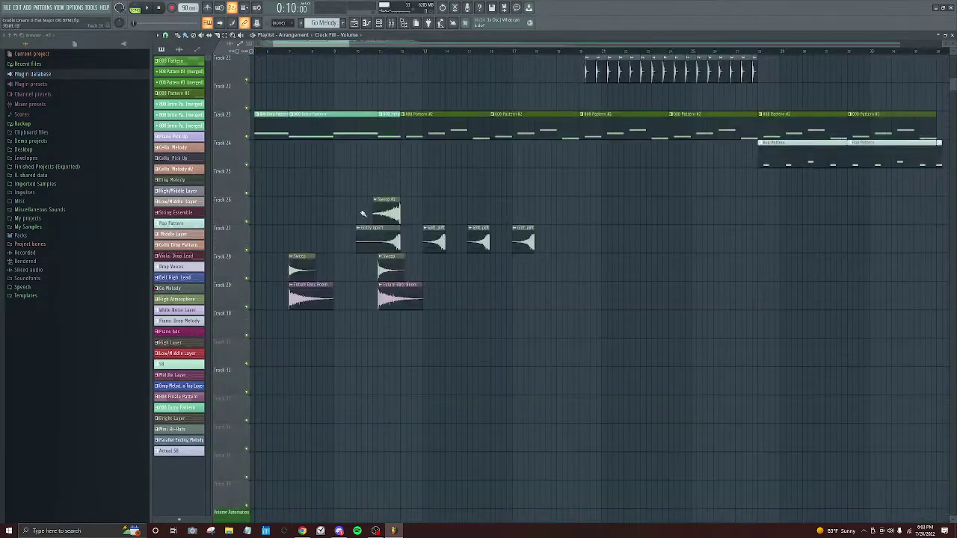
{"action": "scroll", "coordinate": [384, 196], "scroll_direction": "down", "scroll_amount": 4}
{"action": "scroll", "coordinate": [336, 217], "scroll_direction": "down", "scroll_amount": 5}
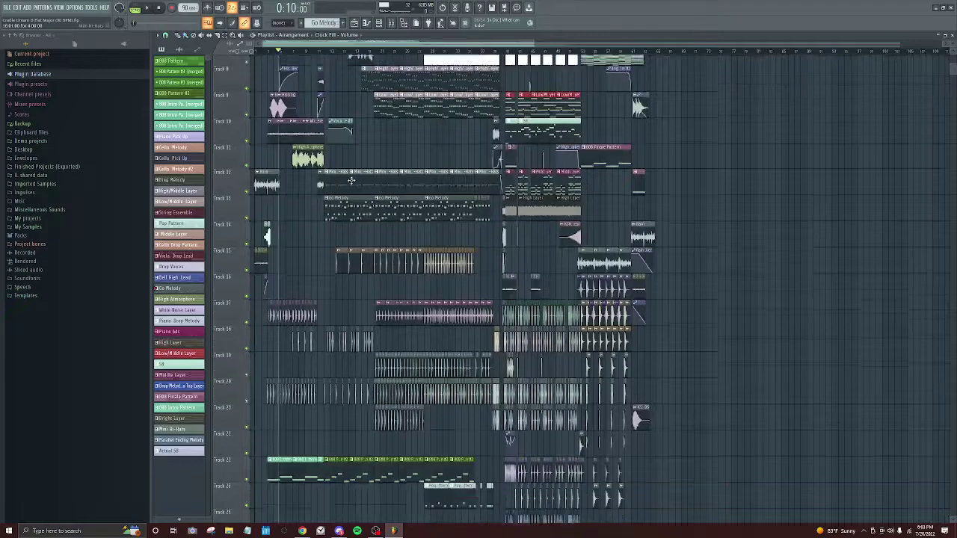
{"action": "scroll", "coordinate": [303, 228], "scroll_direction": "up", "scroll_amount": 4}
{"action": "scroll", "coordinate": [314, 227], "scroll_direction": "down", "scroll_amount": 4}
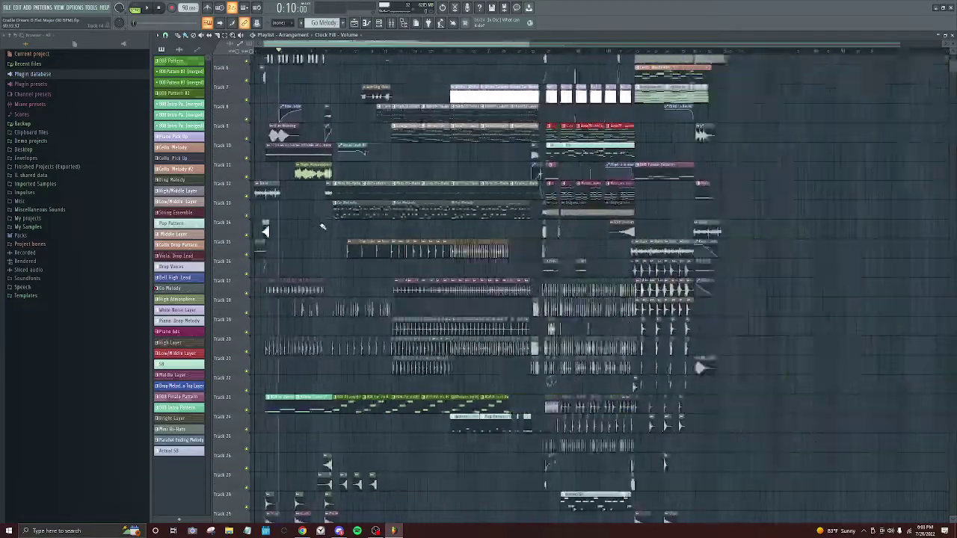
{"action": "scroll", "coordinate": [323, 225], "scroll_direction": "down", "scroll_amount": 2}
{"action": "scroll", "coordinate": [323, 226], "scroll_direction": "down", "scroll_amount": 2}
{"action": "scroll", "coordinate": [324, 226], "scroll_direction": "up", "scroll_amount": 4}
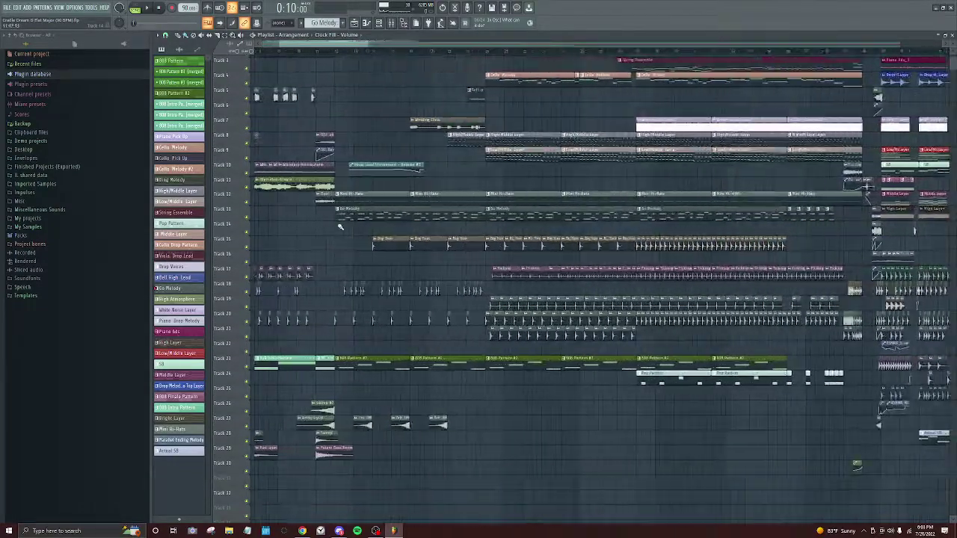
{"action": "scroll", "coordinate": [344, 224], "scroll_direction": "up", "scroll_amount": 2}
{"action": "scroll", "coordinate": [403, 195], "scroll_direction": "down", "scroll_amount": 4}
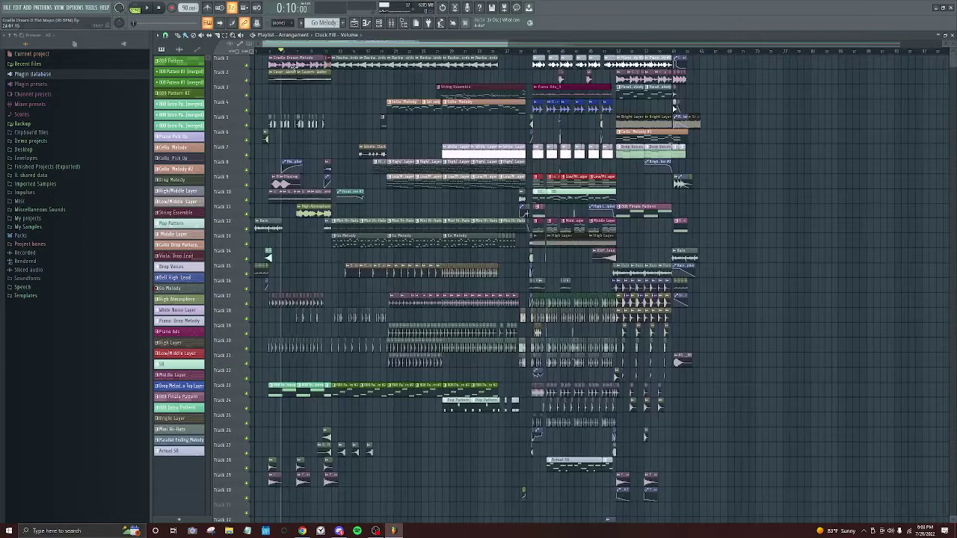
Return the playhead to the song's start at 0:00:00 and switch to OBS.
{"action": "left_click_drag", "start_coordinate": [278, 55], "coordinate": [212, 66]}
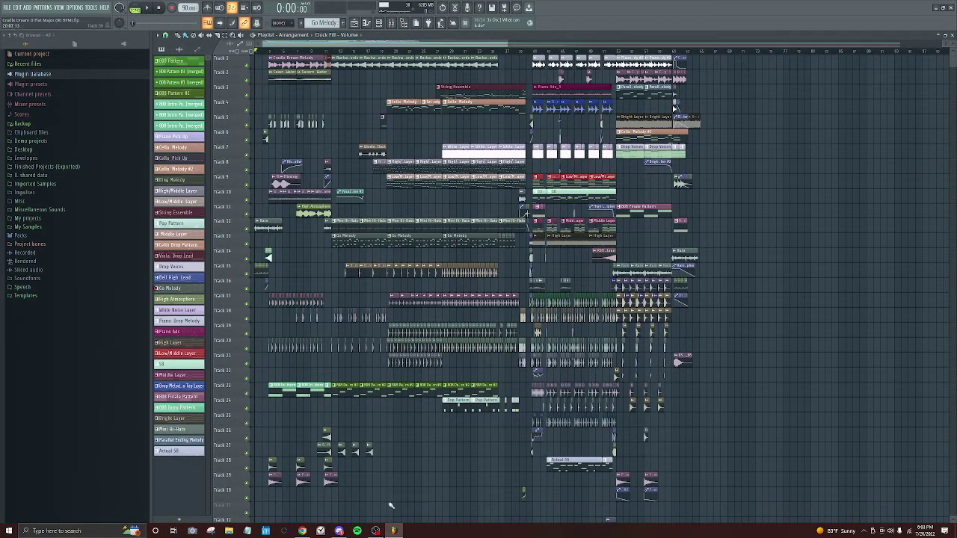
{"action": "left_click", "coordinate": [378, 531]}
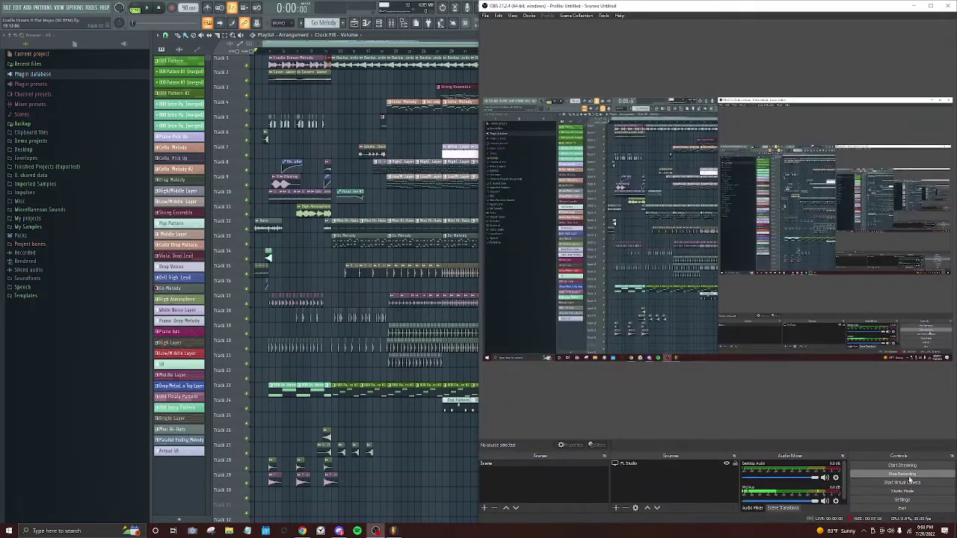